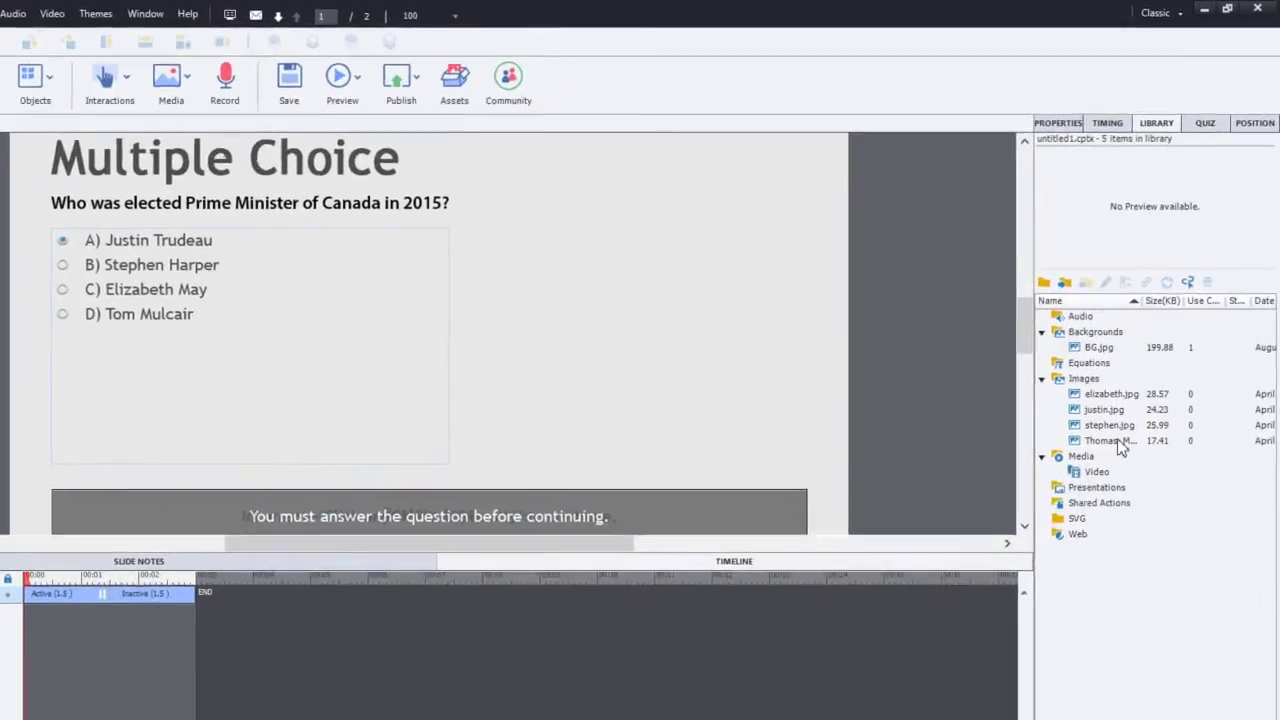
Place the Thomas Mulcair photo from the library on the question slide and position it beside the answer choices
{"action": "left_click", "coordinate": [1110, 441]}
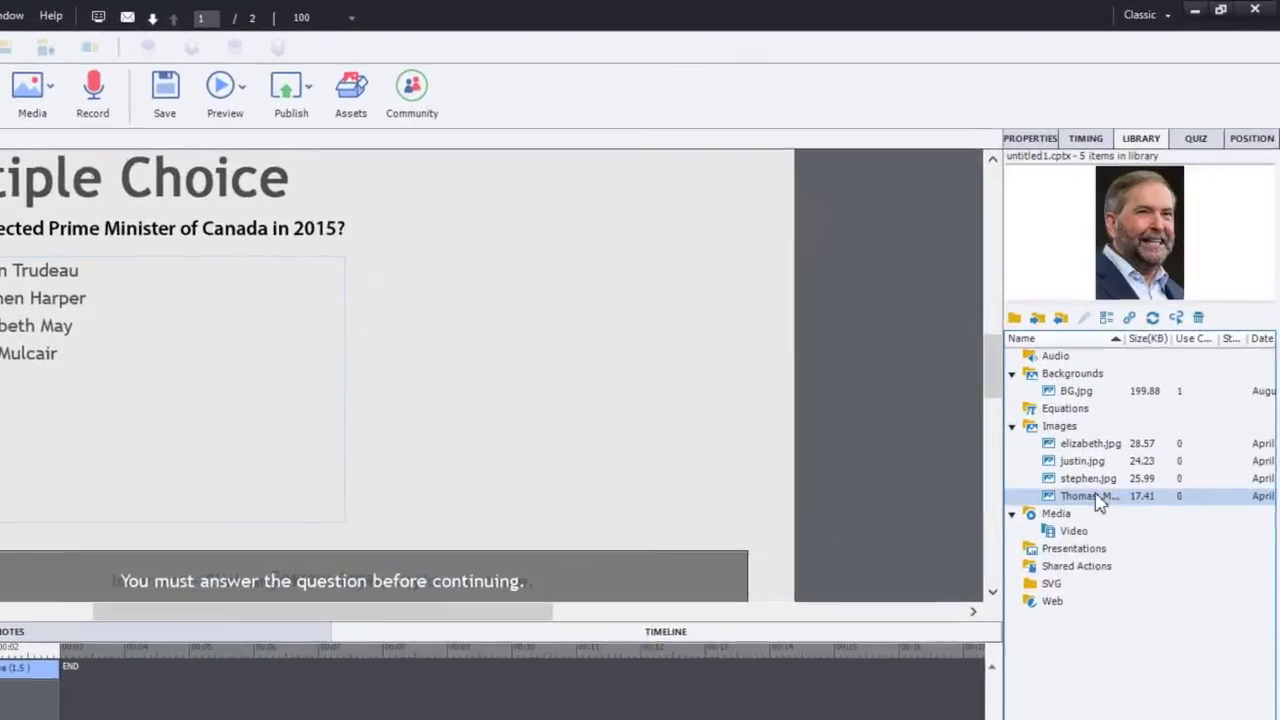
{"action": "left_click_drag", "start_coordinate": [1110, 441], "coordinate": [801, 350]}
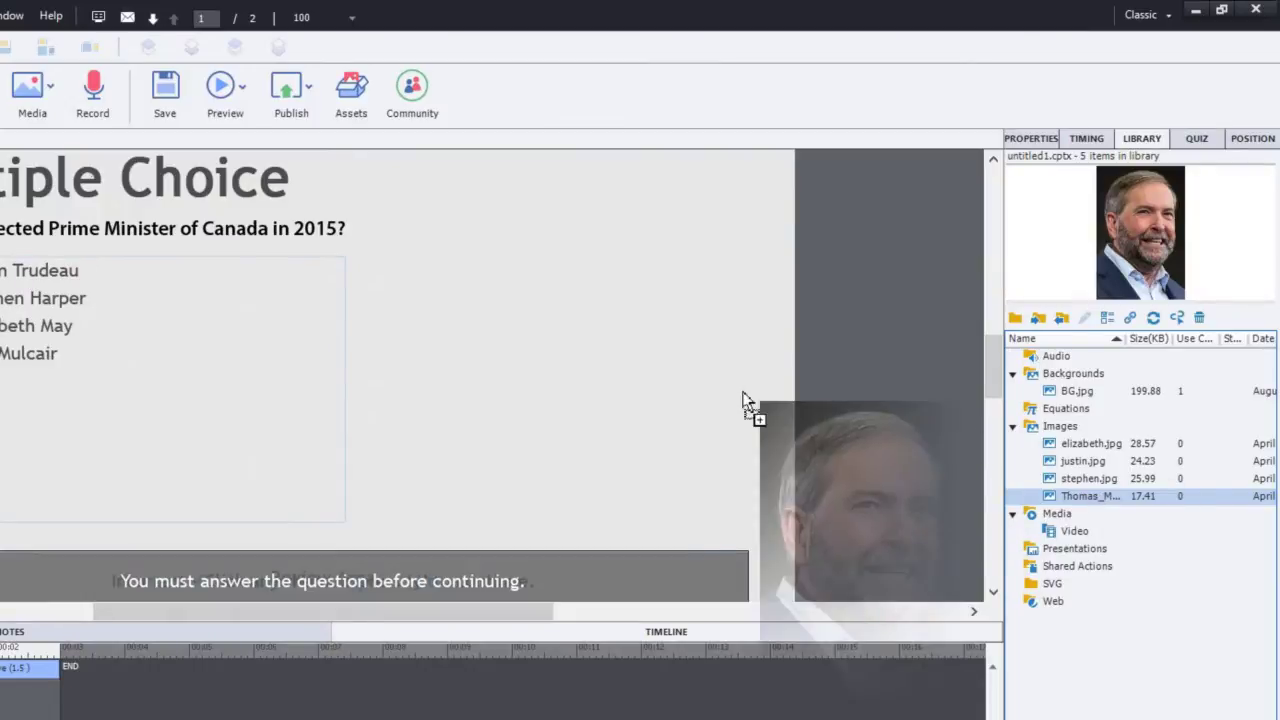
{"action": "left_click_drag", "start_coordinate": [743, 398], "coordinate": [447, 183]}
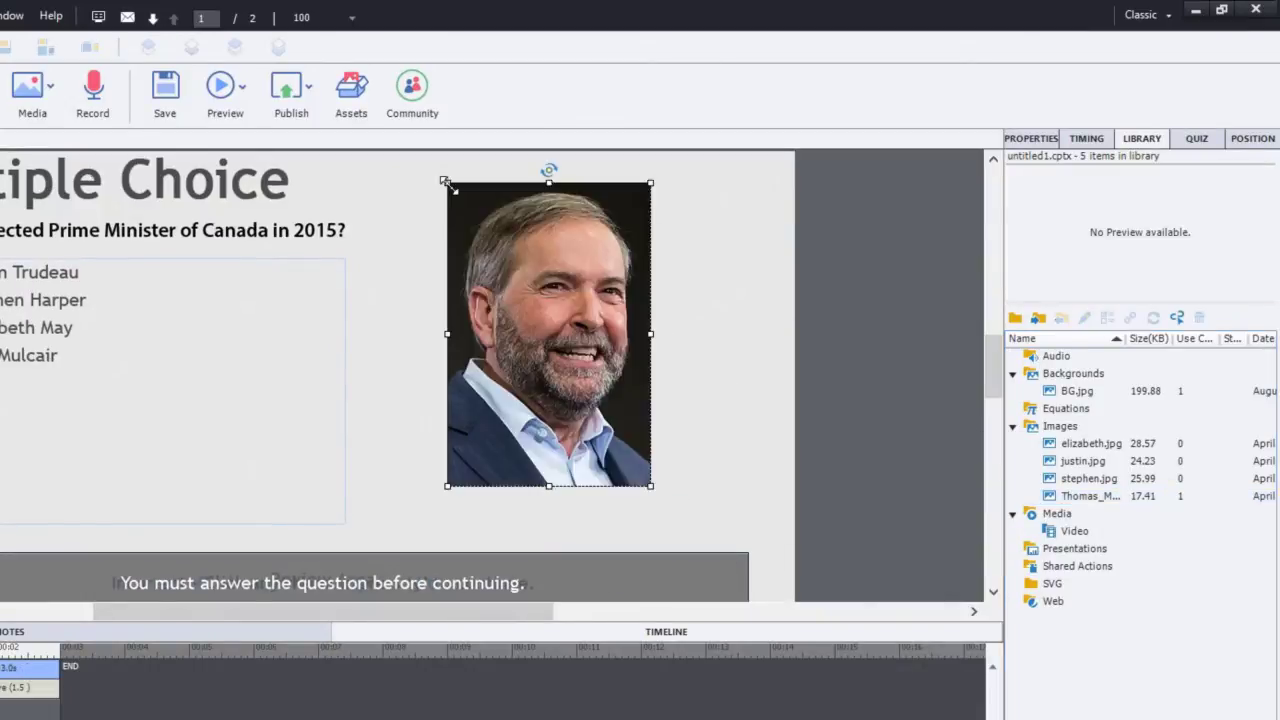
{"action": "left_click_drag", "start_coordinate": [92, 176], "coordinate": [460, 266]}
{"action": "left_click_drag", "start_coordinate": [580, 288], "coordinate": [590, 322]}
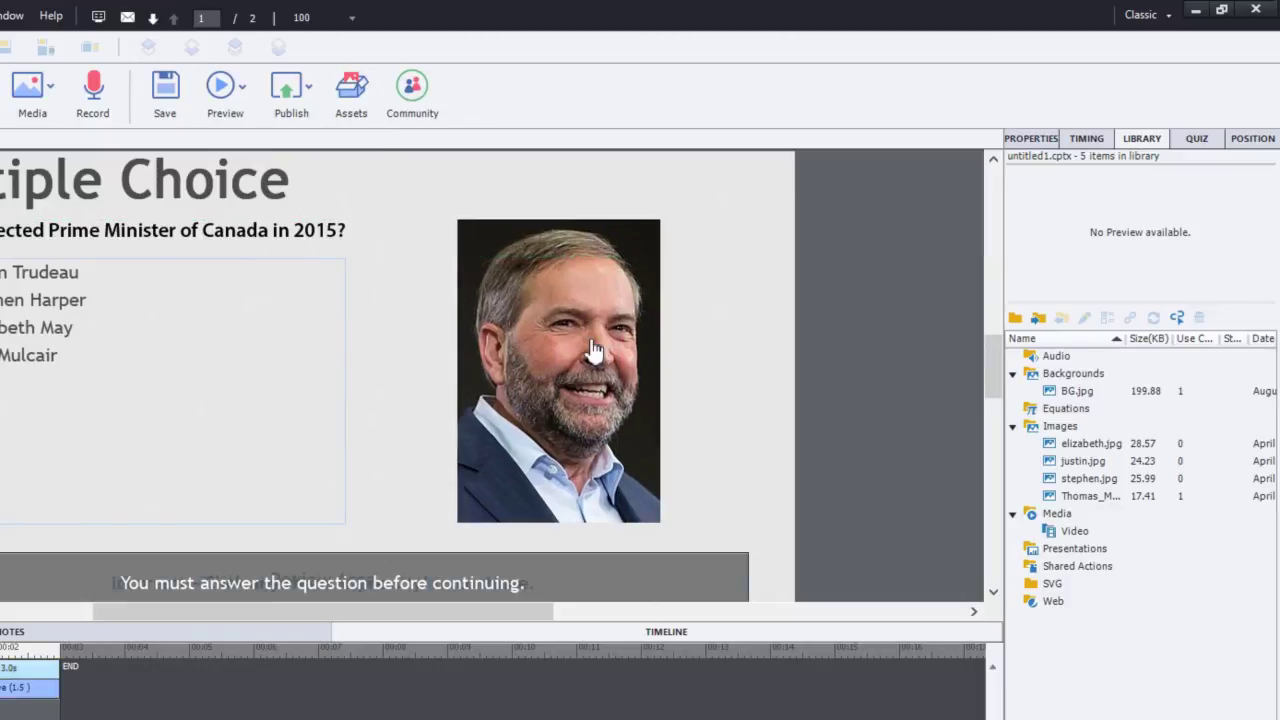
Rename the photo object on the slide as Candidates
{"action": "left_click", "coordinate": [1027, 142]}
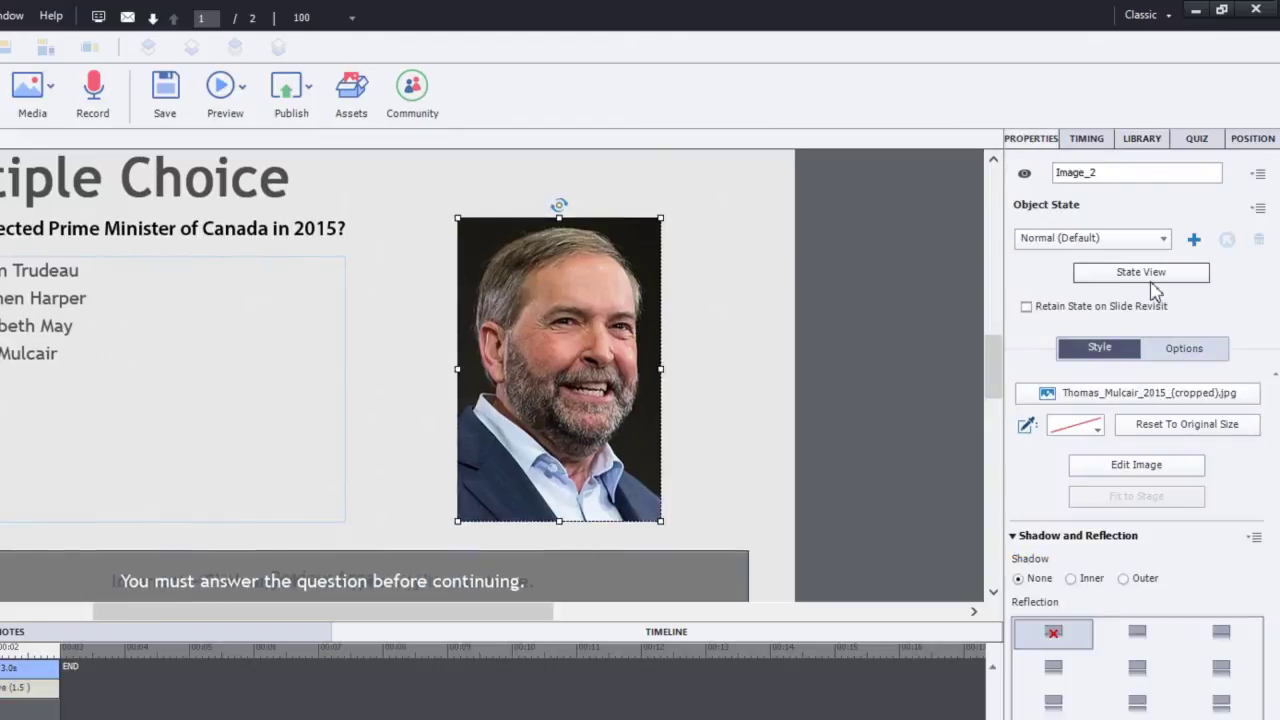
{"action": "left_click", "coordinate": [1112, 175]}
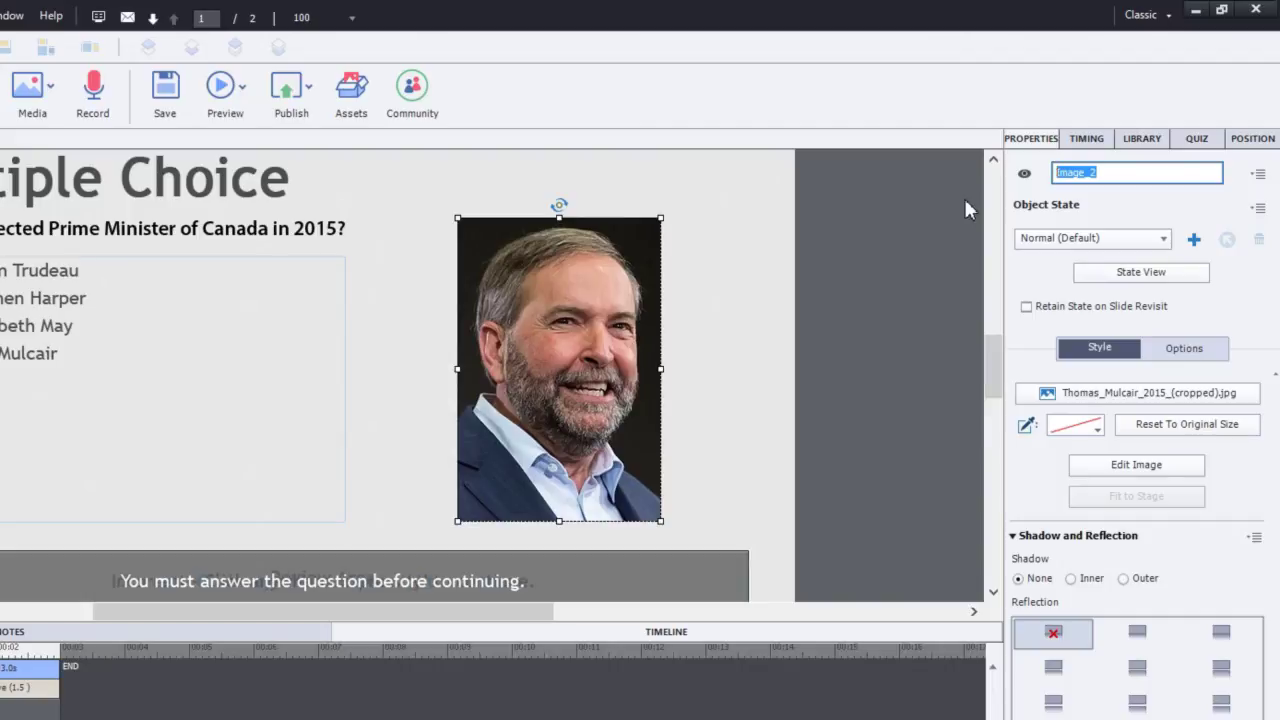
{"action": "type", "text": "Candidates"}
{"action": "left_click", "coordinate": [932, 280]}
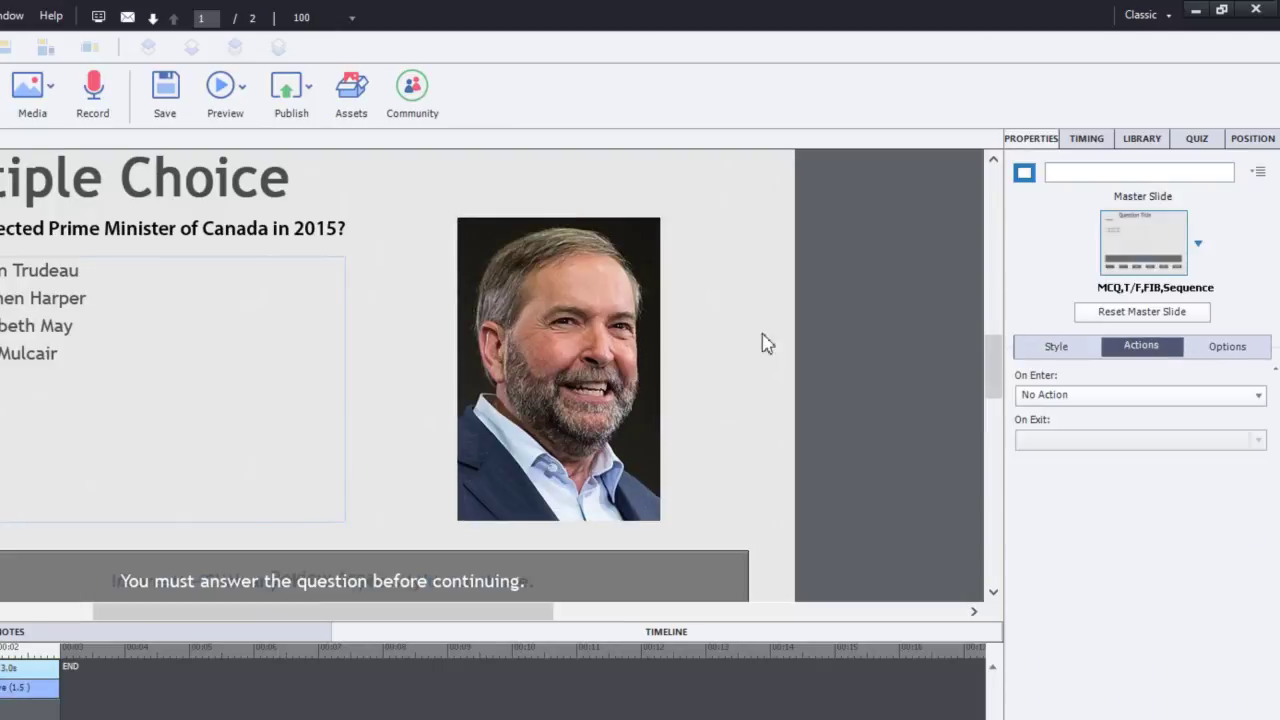
{"action": "left_click", "coordinate": [646, 363]}
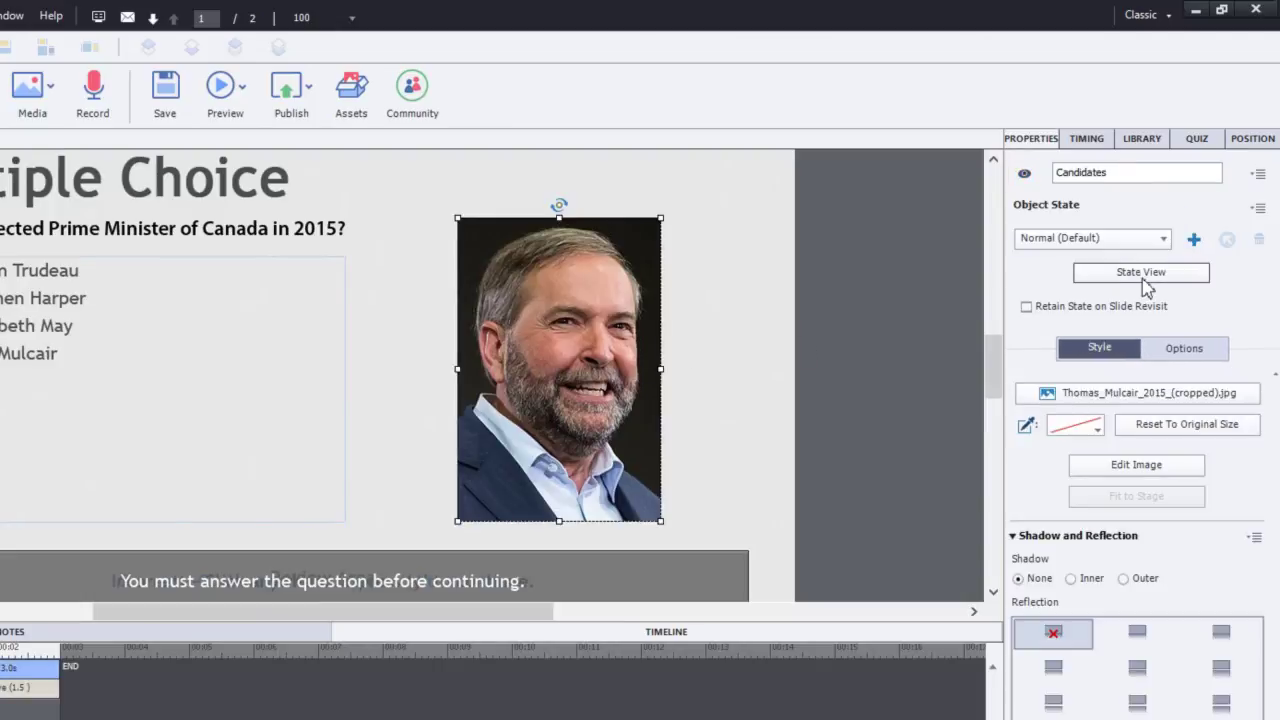
Open the state view of the Candidates image and add a new state named Harper
{"action": "left_click", "coordinate": [1141, 275]}
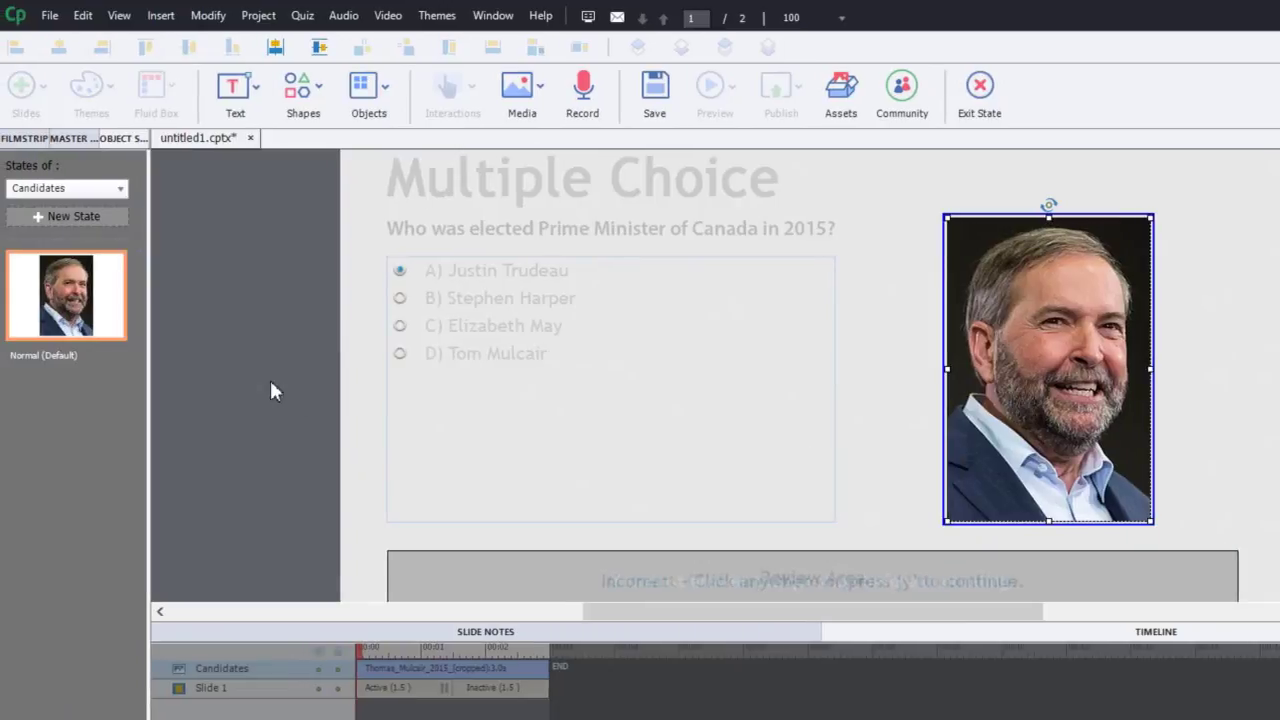
{"action": "left_click", "coordinate": [79, 214]}
{"action": "left_click_drag", "start_coordinate": [157, 238], "coordinate": [64, 248]}
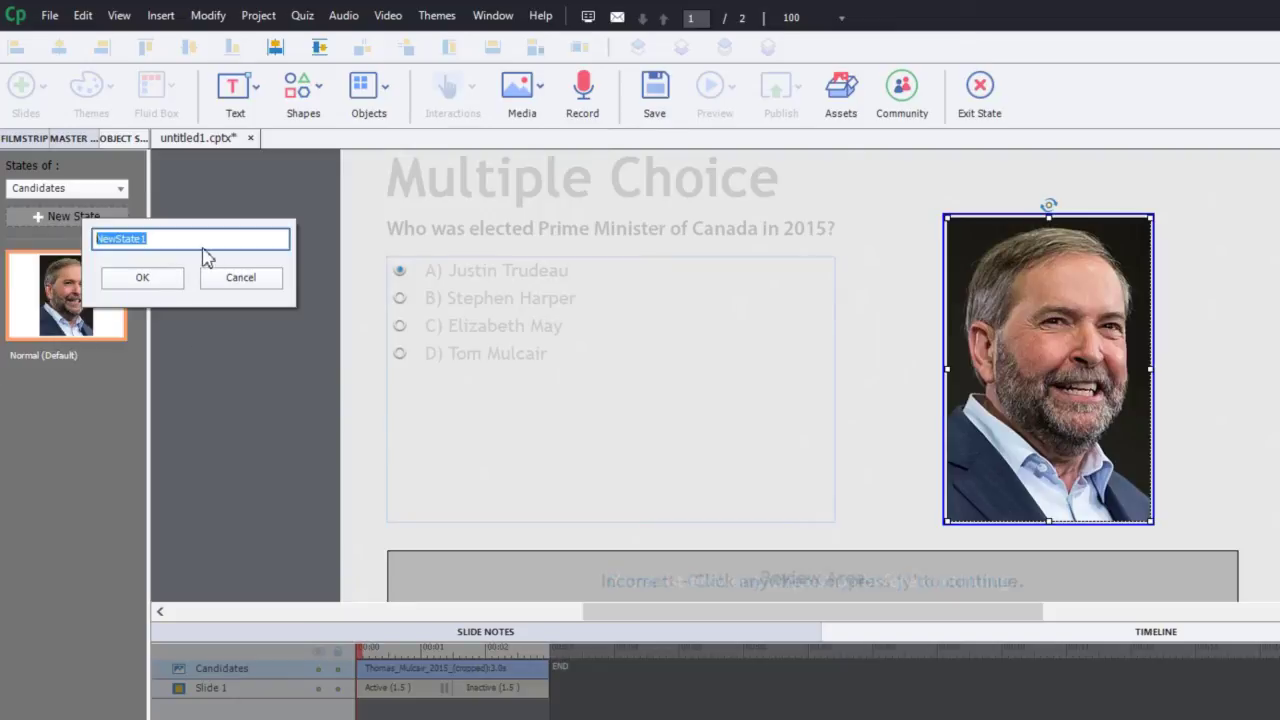
{"action": "type", "text": "Harper"}
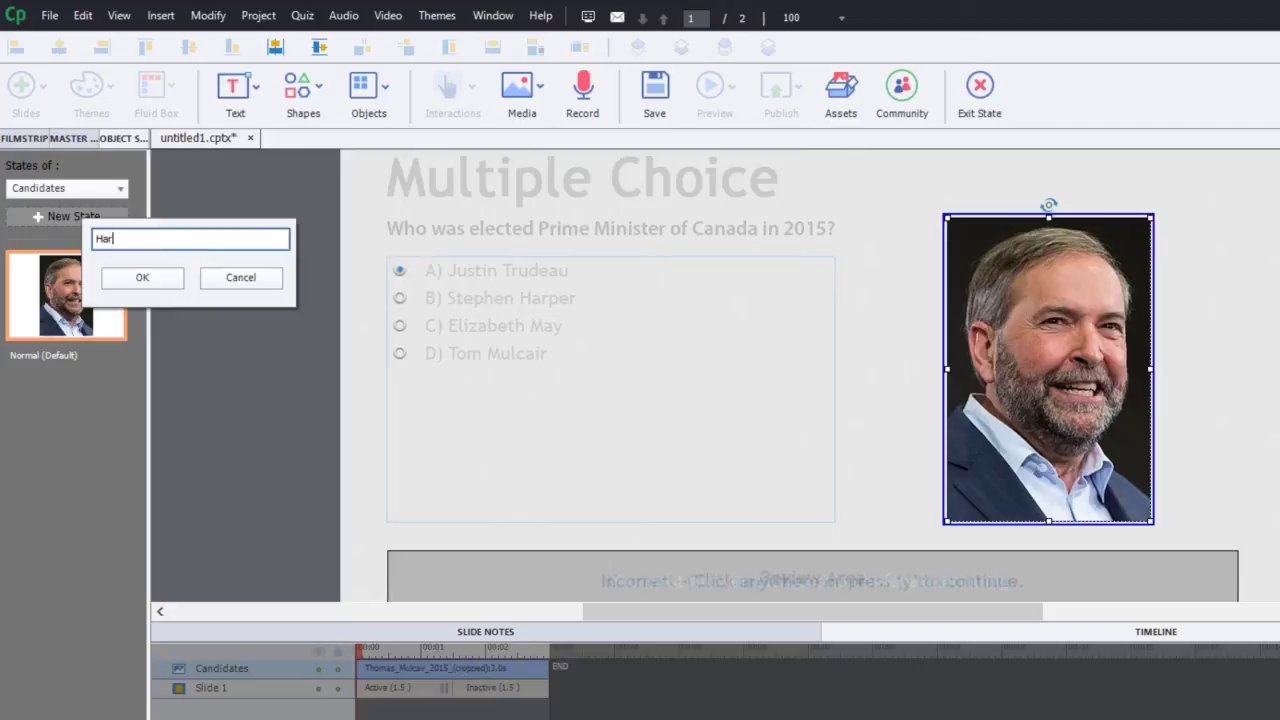
{"action": "left_click", "coordinate": [142, 278]}
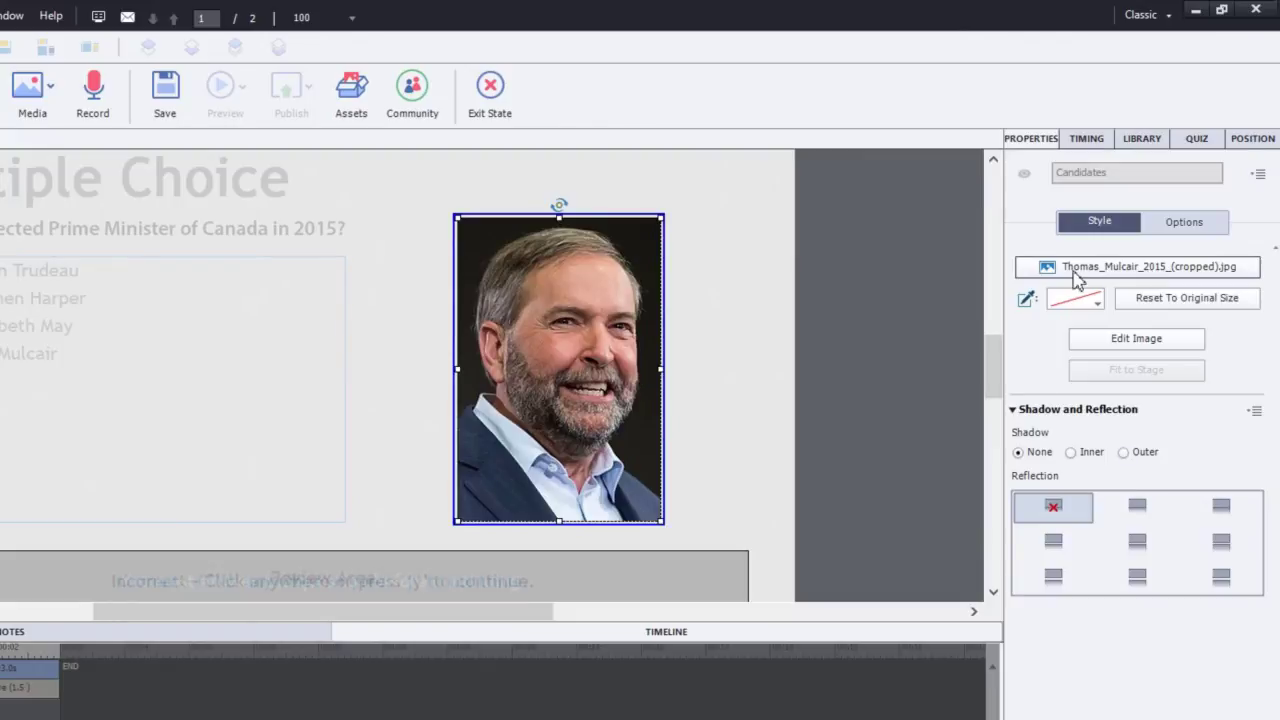
Replace the picture in the Harper state with stephen.jpg from the library
{"action": "left_click", "coordinate": [1133, 270]}
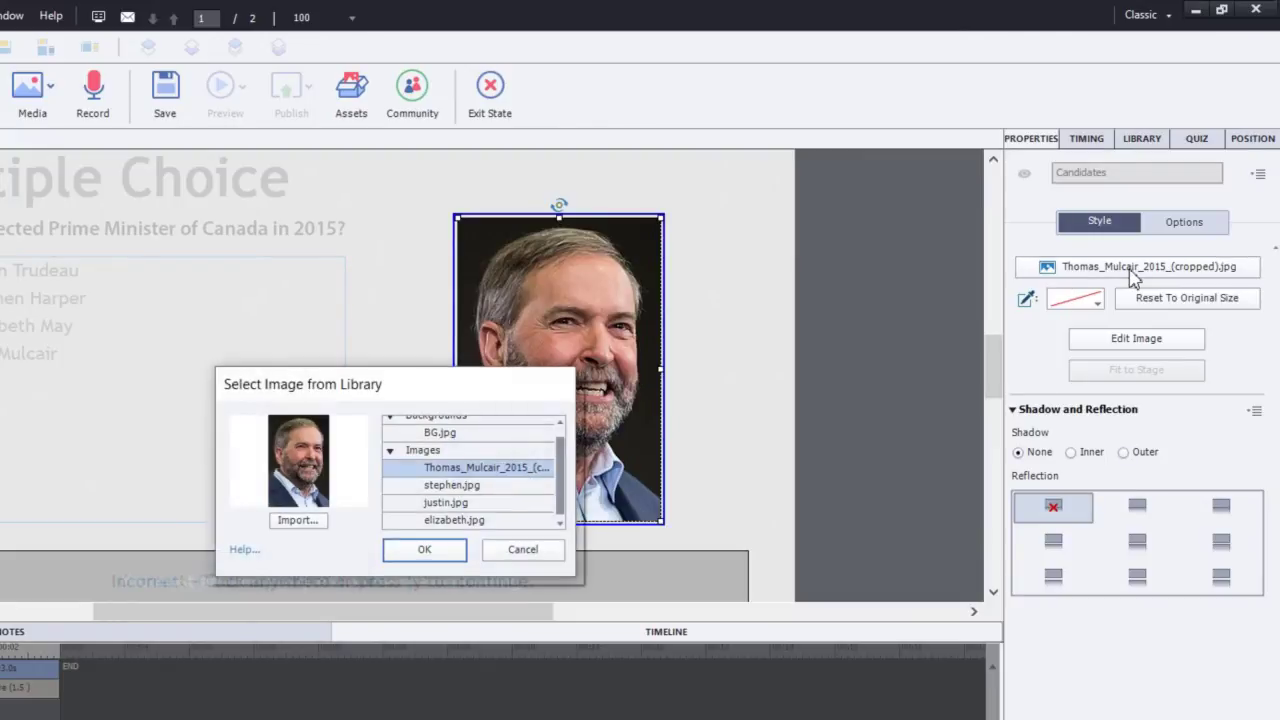
{"action": "left_click", "coordinate": [472, 487]}
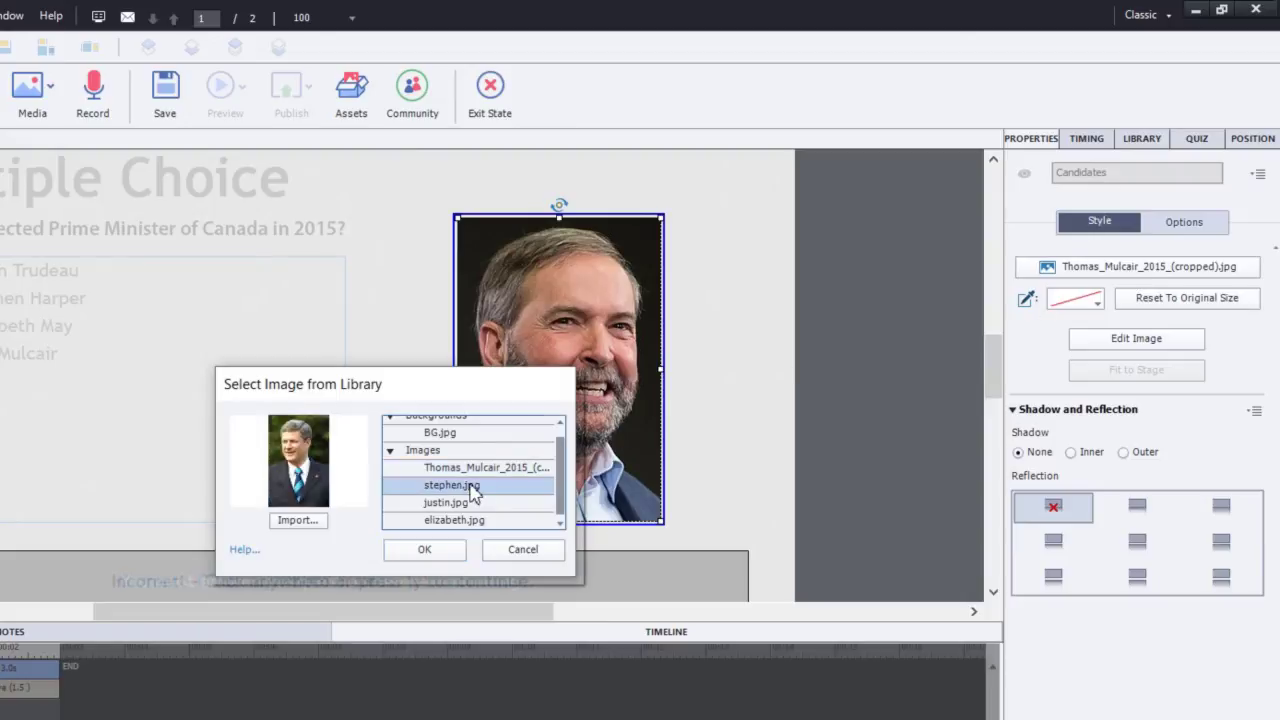
{"action": "left_click", "coordinate": [443, 549]}
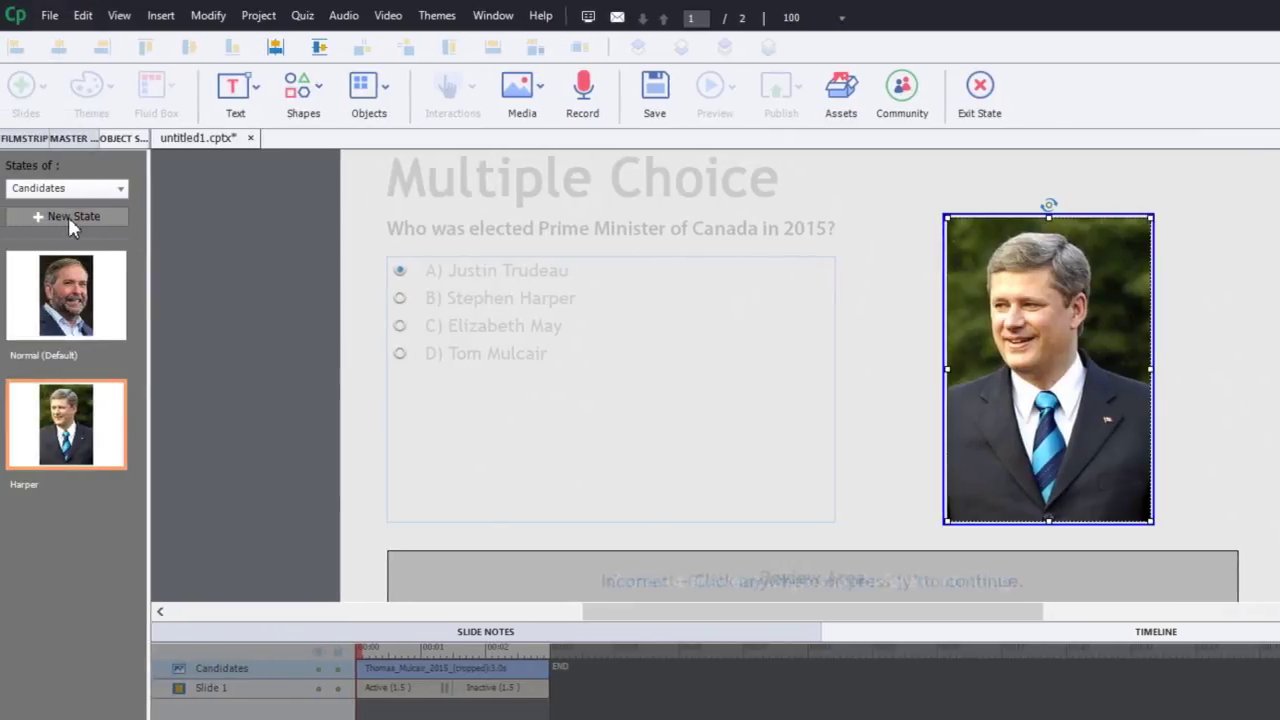
Add a state named trudeau to the Candidates image and swap its picture for justin.jpg
{"action": "left_click", "coordinate": [70, 218]}
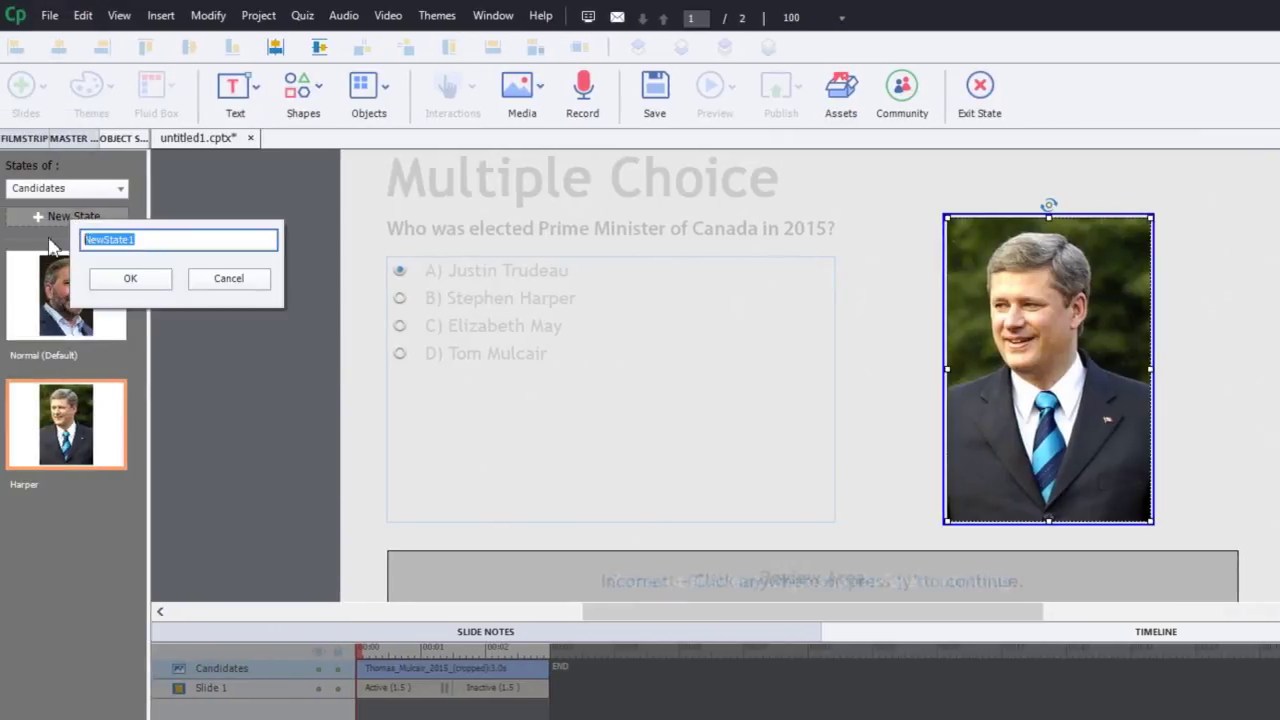
{"action": "type", "text": "trudeau"}
{"action": "left_click", "coordinate": [132, 280]}
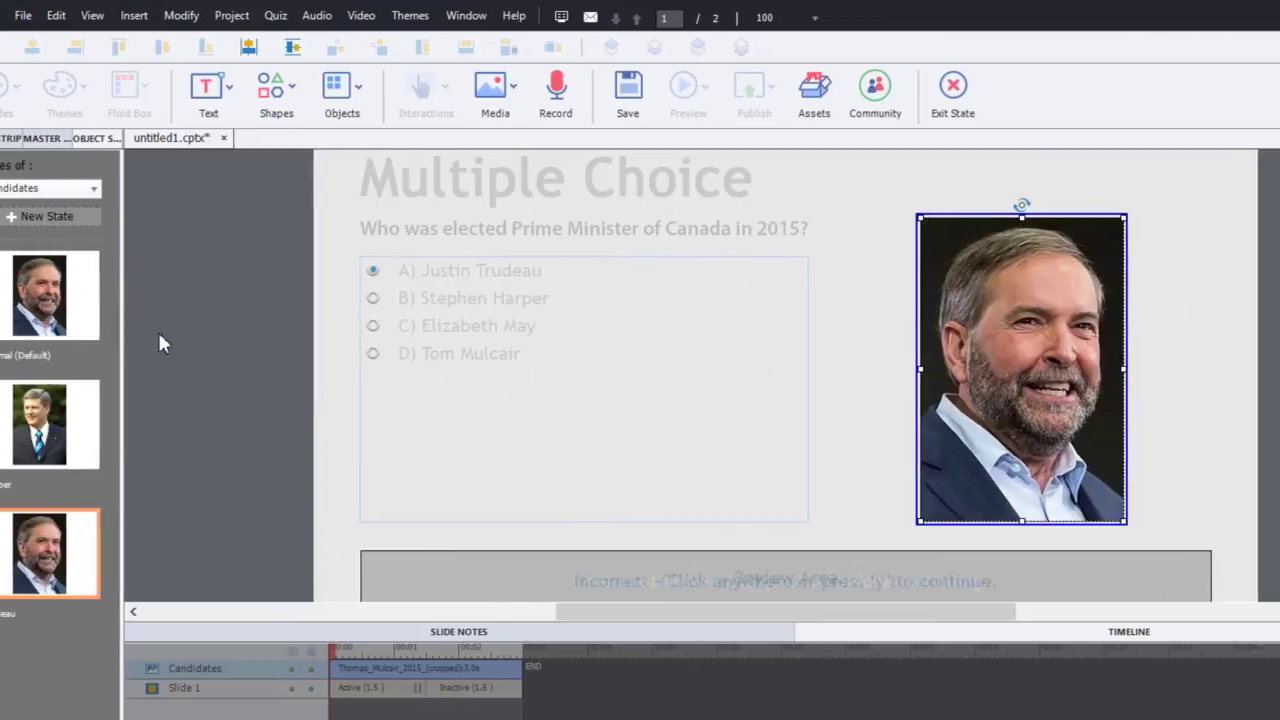
{"action": "left_click", "coordinate": [1137, 268]}
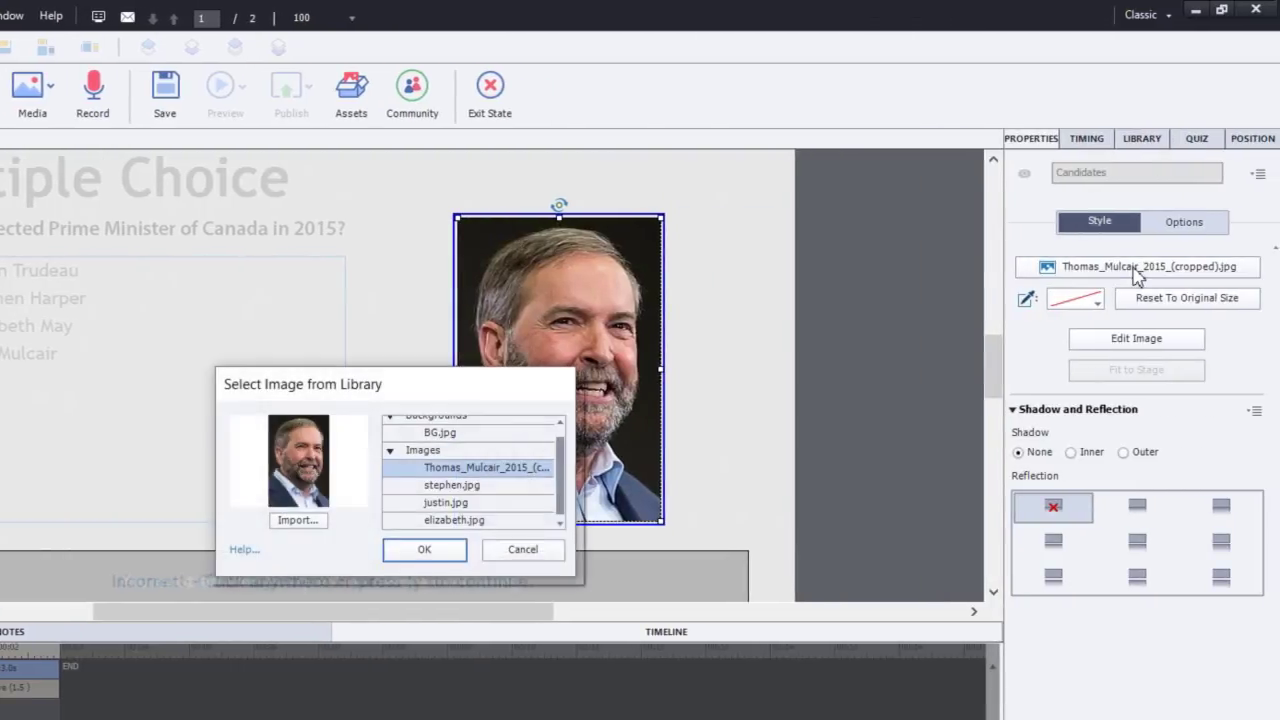
{"action": "left_click", "coordinate": [445, 503]}
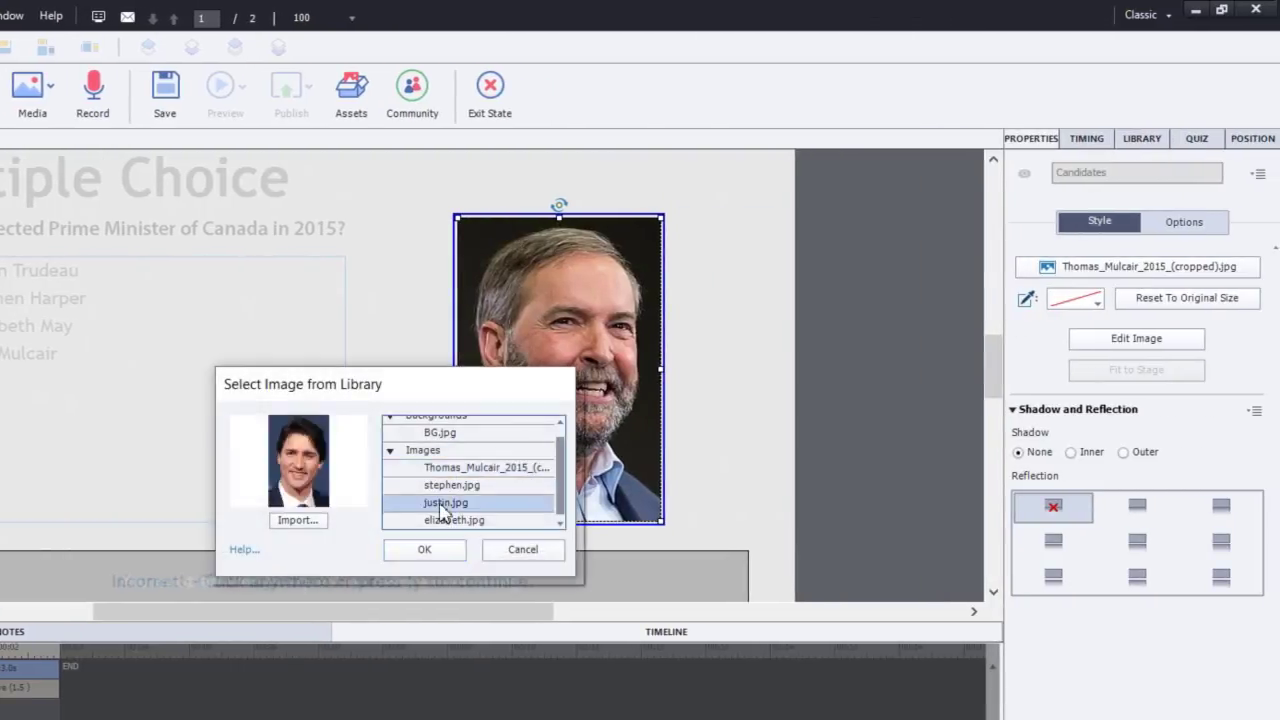
{"action": "left_click", "coordinate": [425, 551]}
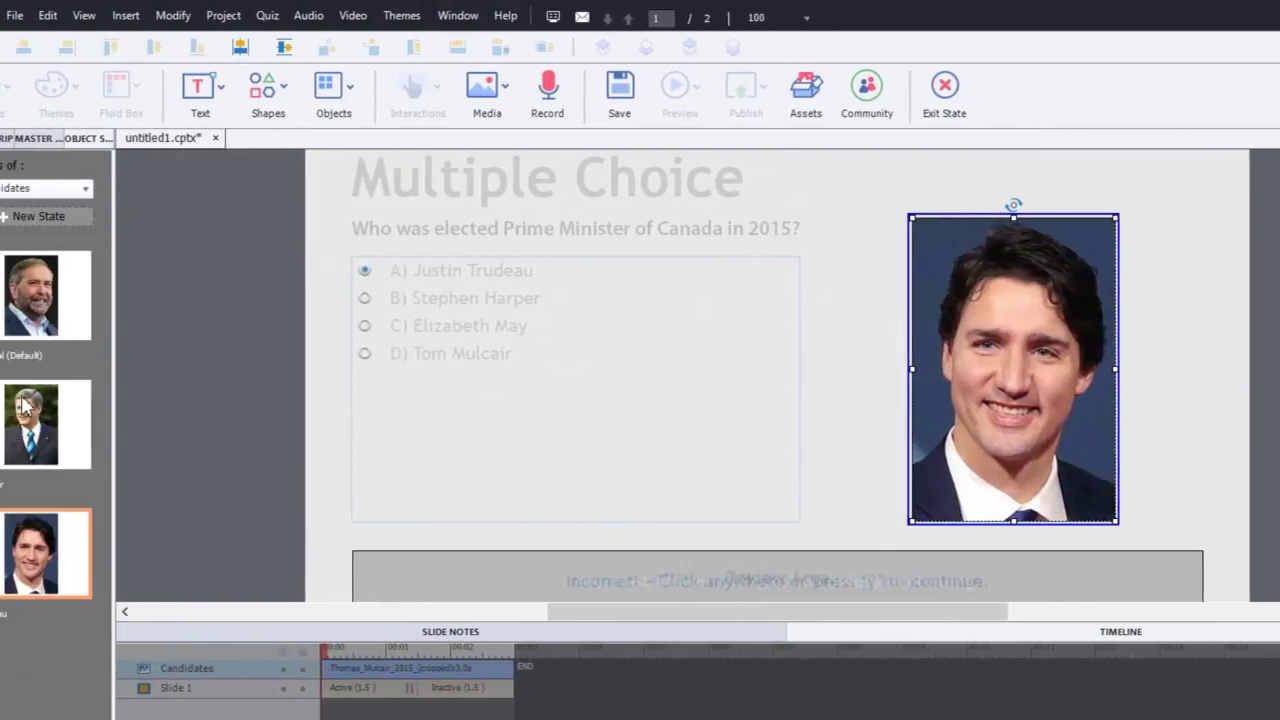
Add a state named May that uses elizabeth.jpg, and exit the state view
{"action": "left_click", "coordinate": [76, 219]}
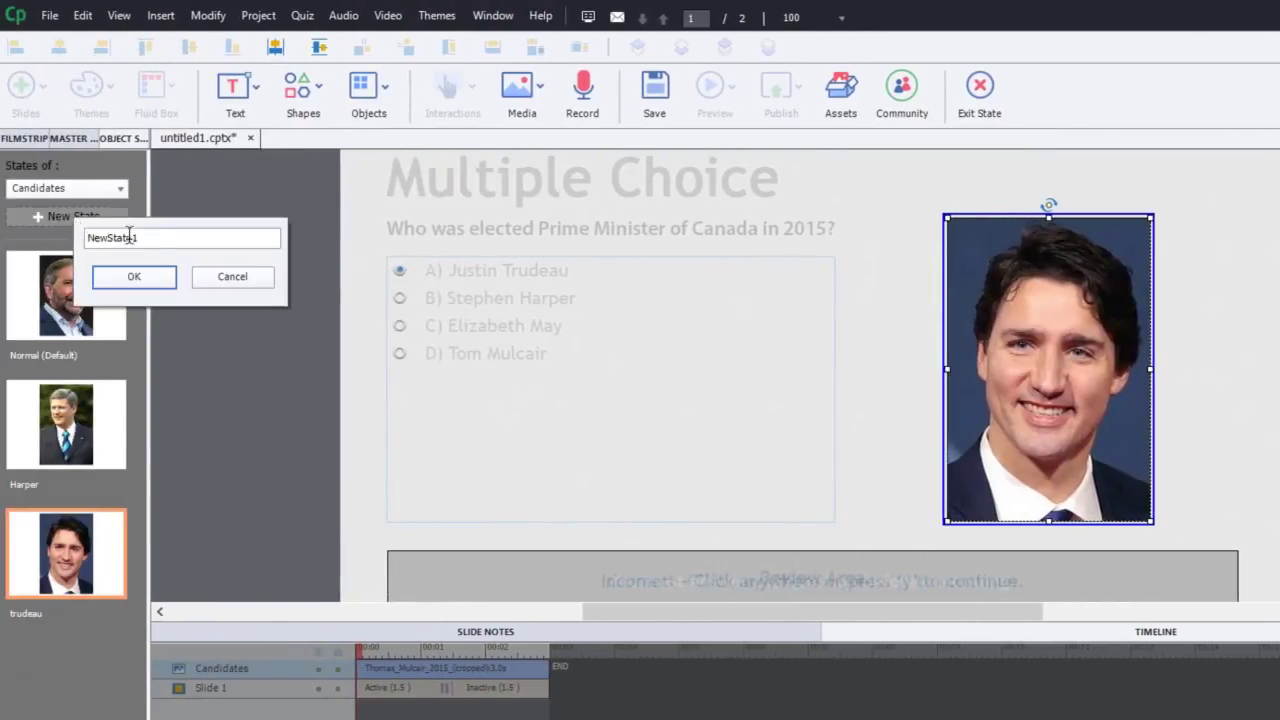
{"action": "type", "text": "May"}
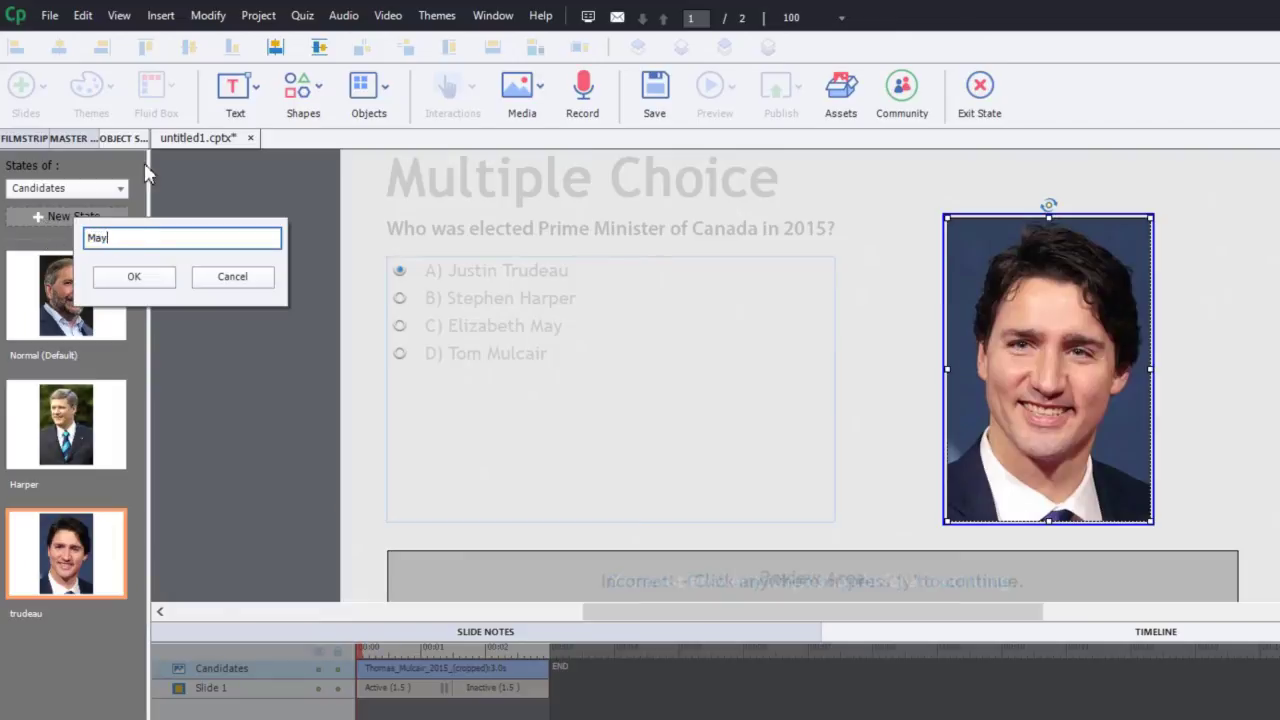
{"action": "left_click", "coordinate": [154, 281]}
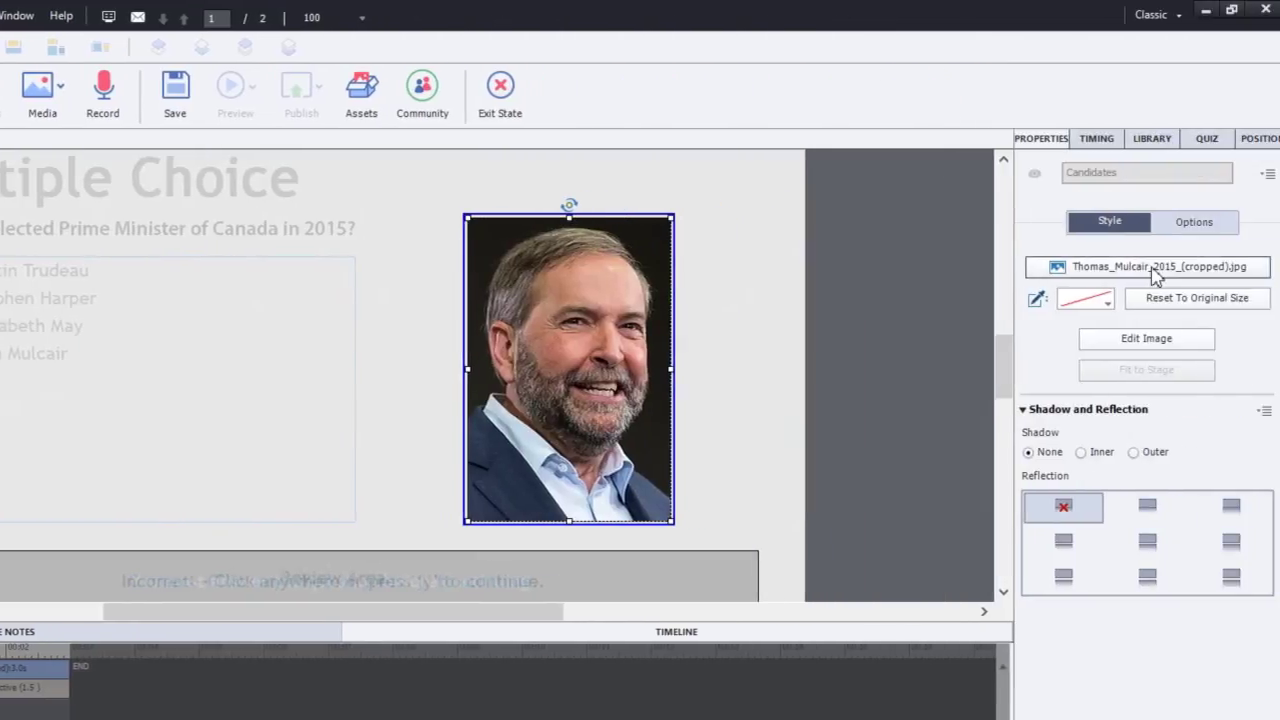
{"action": "left_click", "coordinate": [1257, 266]}
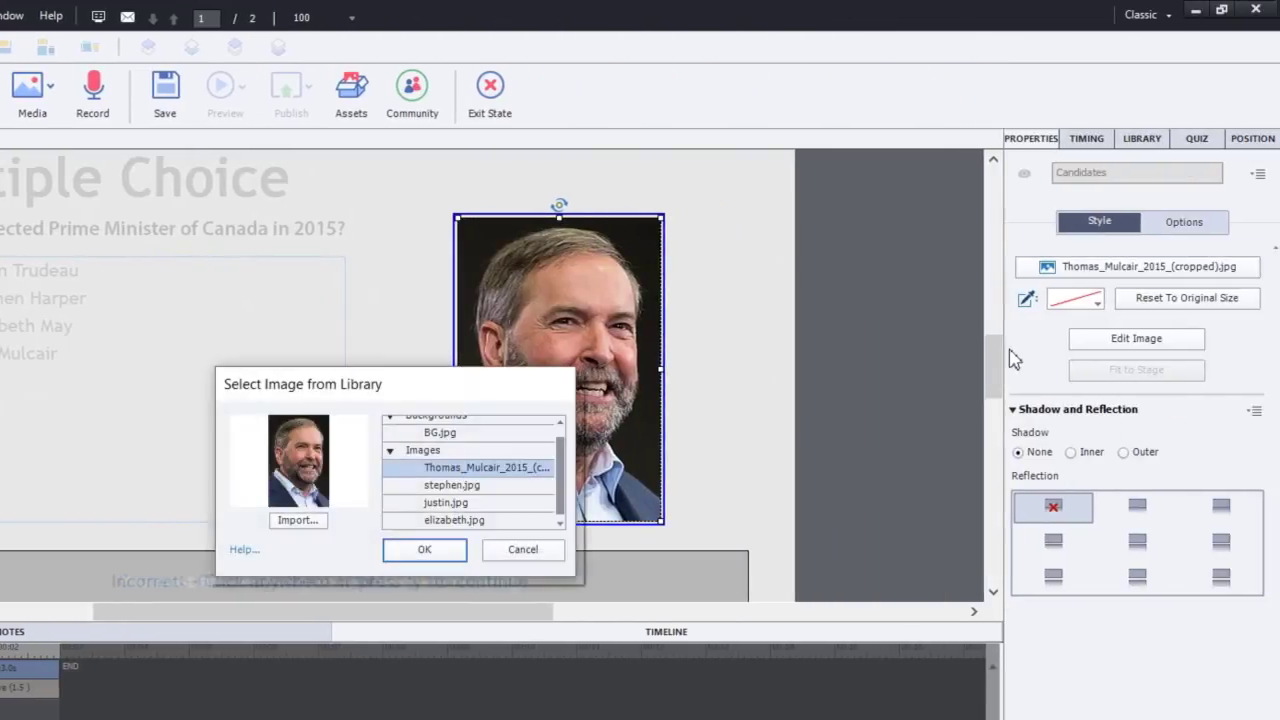
{"action": "left_click", "coordinate": [458, 521]}
{"action": "left_click", "coordinate": [427, 550]}
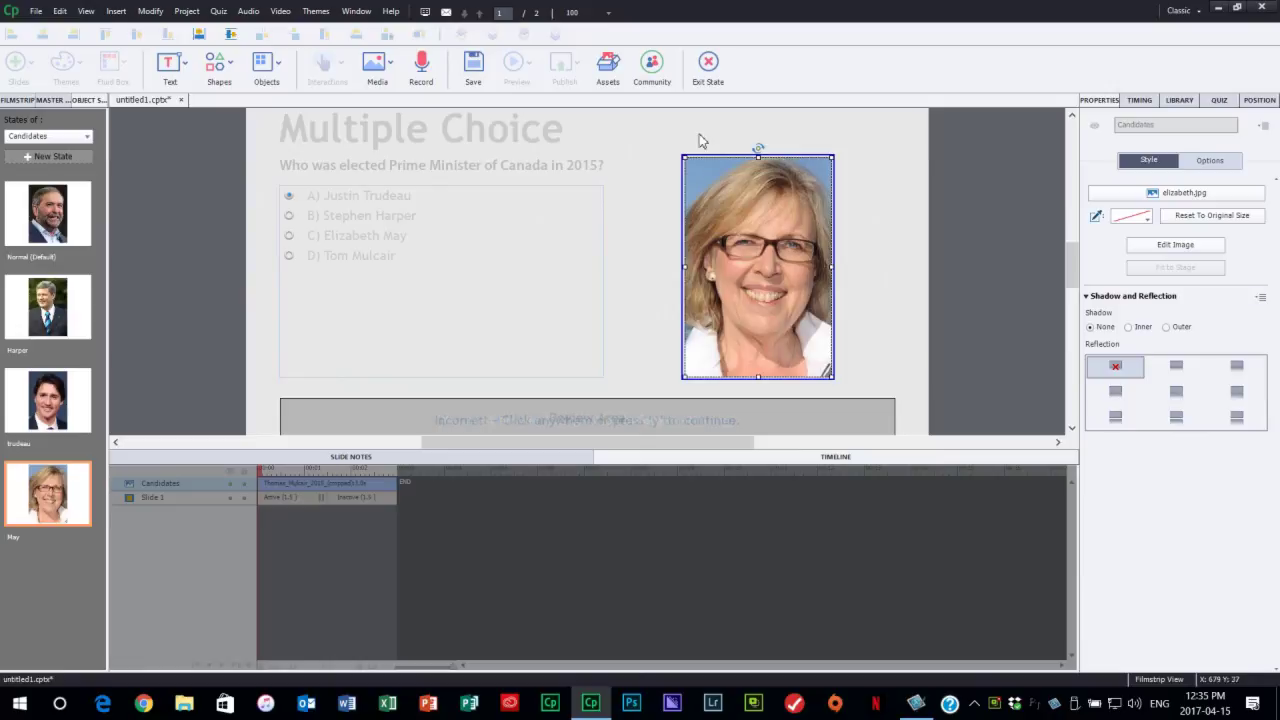
{"action": "left_click", "coordinate": [708, 64]}
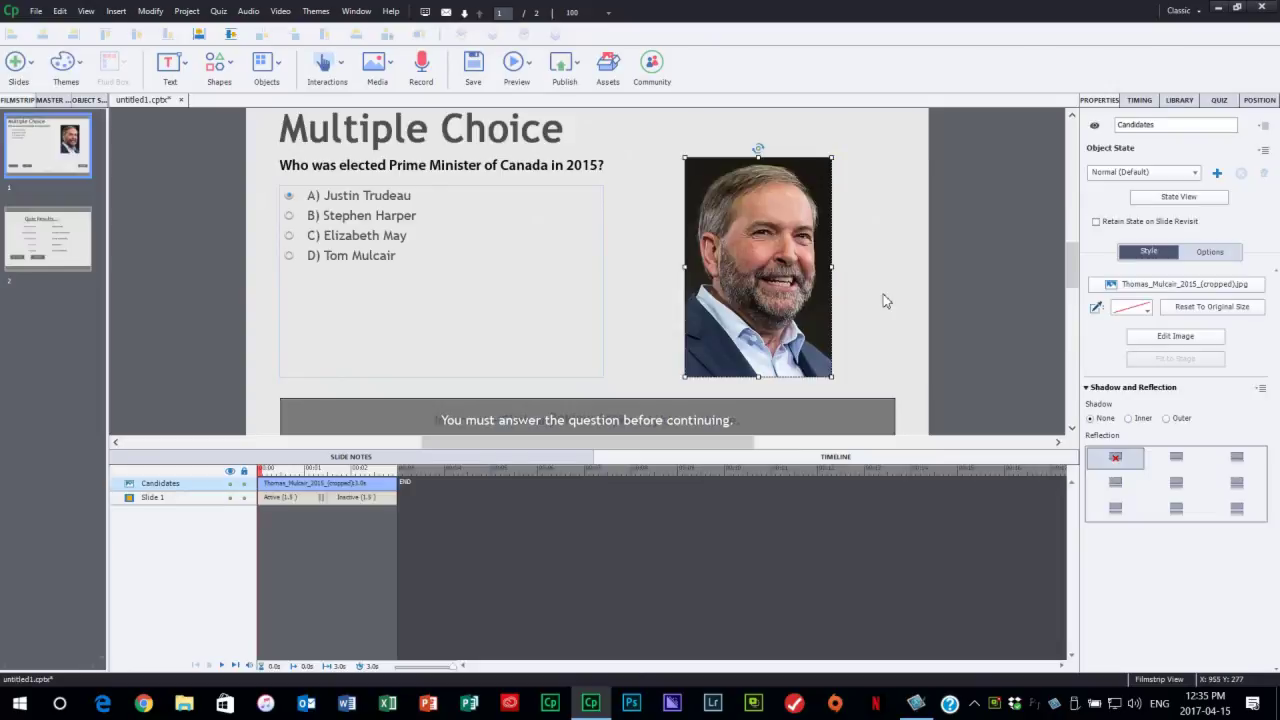
Set the question's On Success action to Go to the next slide and choose a new action for Last Attempt
{"action": "left_click", "coordinate": [947, 232]}
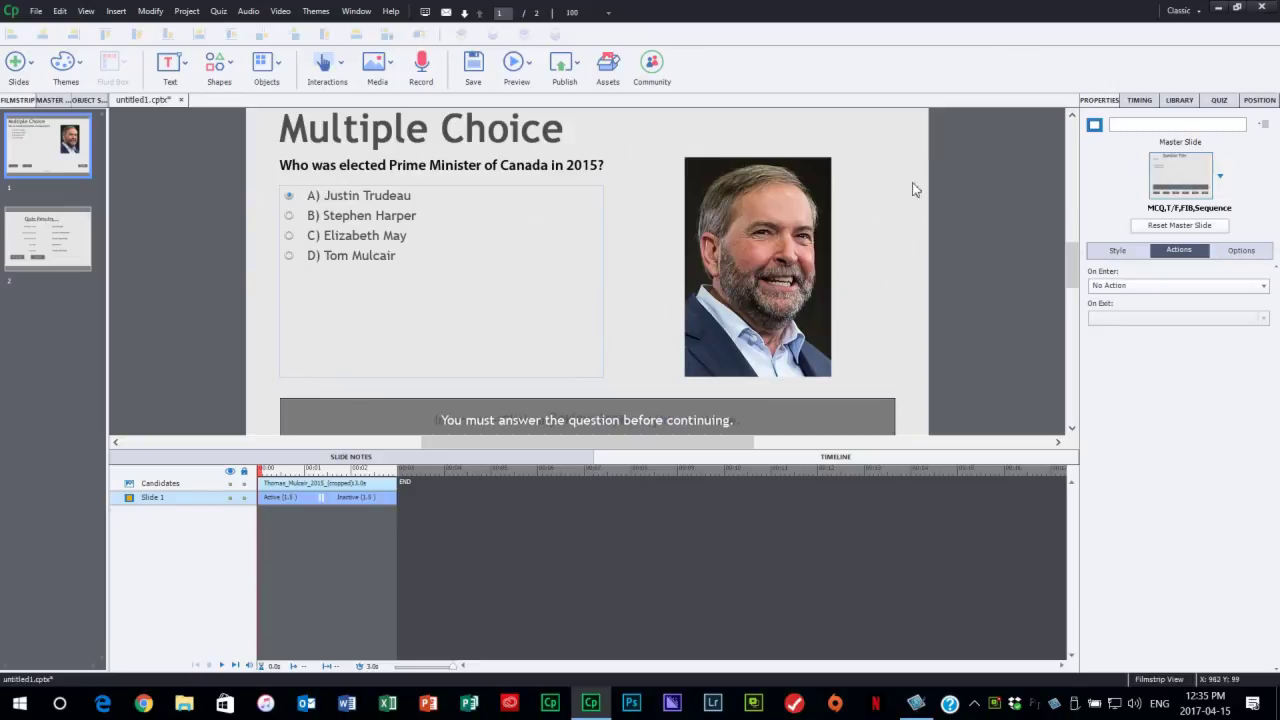
{"action": "left_click", "coordinate": [1219, 103]}
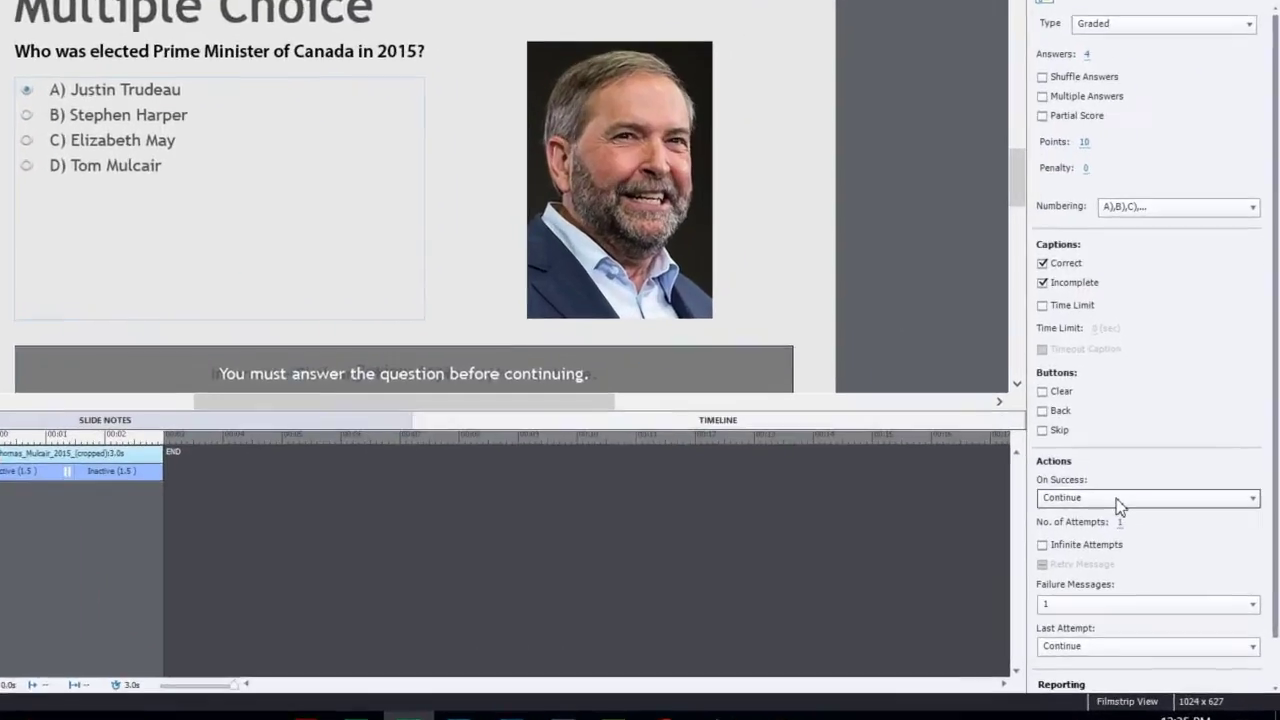
{"action": "left_click", "coordinate": [1154, 519]}
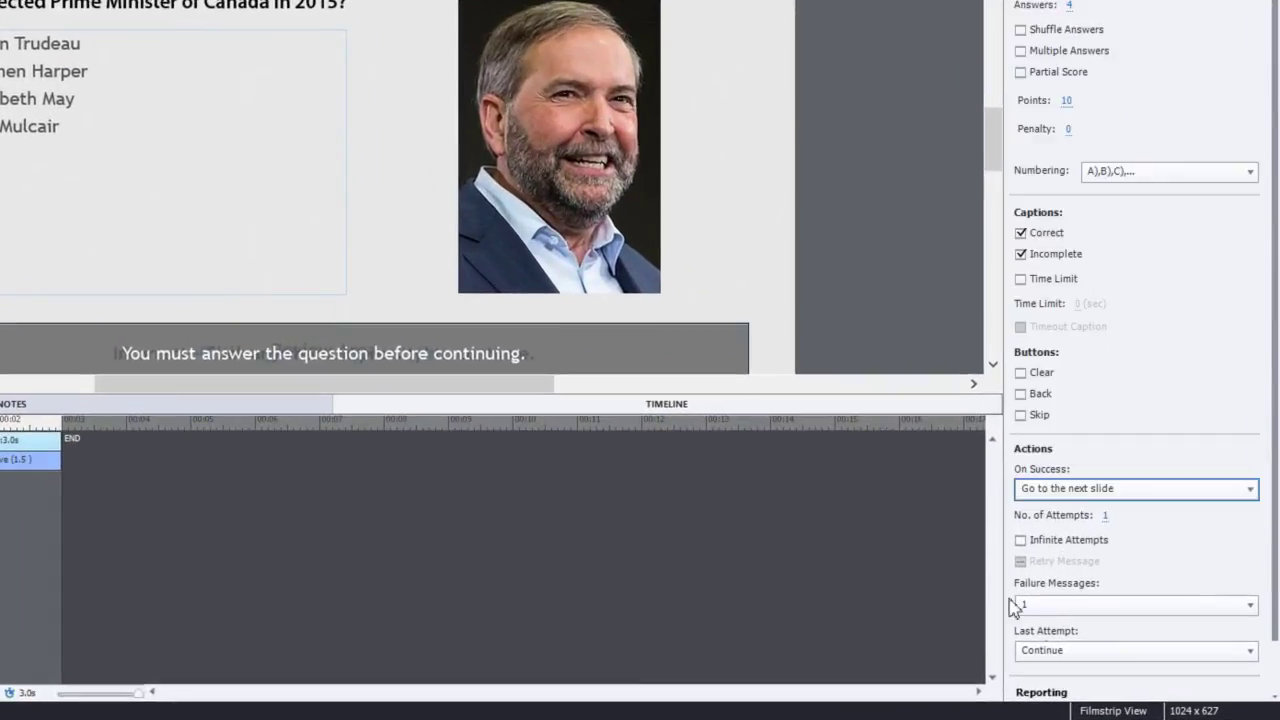
{"action": "left_click", "coordinate": [1138, 652]}
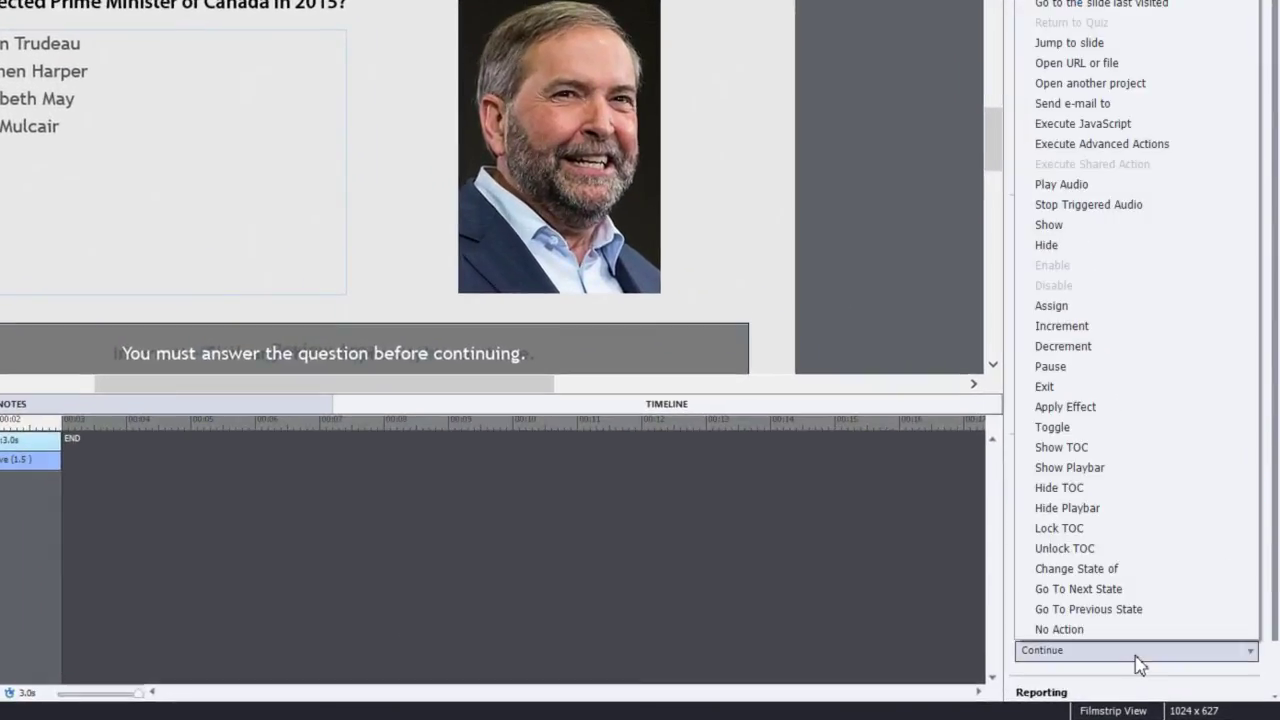
{"action": "left_click", "coordinate": [1155, 8]}
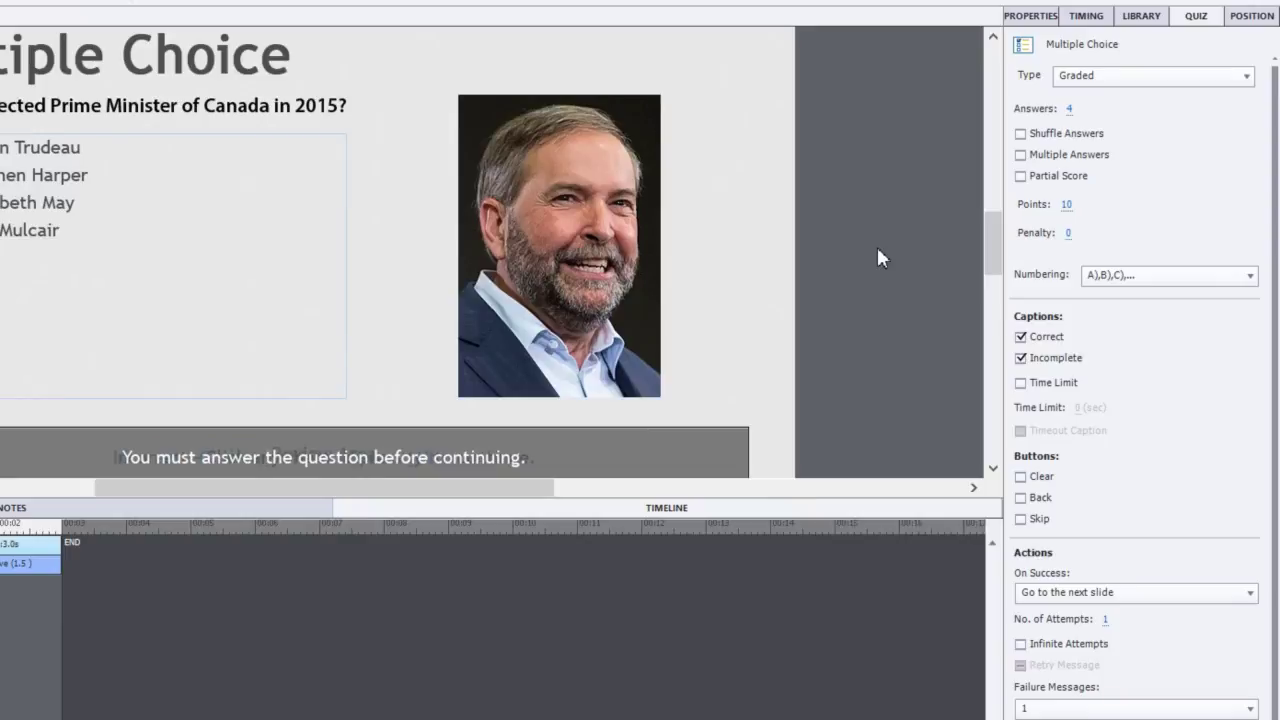
Set the slide's On Enter action to Execute Advanced Actions and name a new advanced action CandidateSlideshow
{"action": "left_click", "coordinate": [1033, 16]}
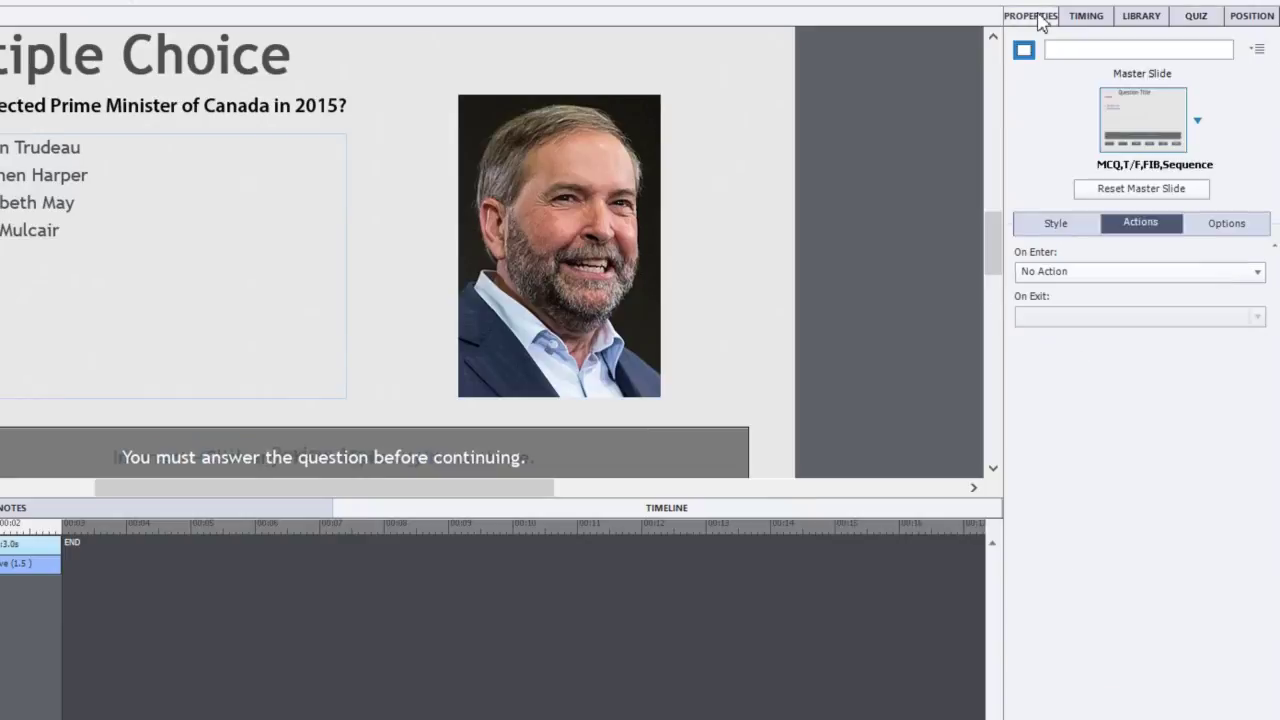
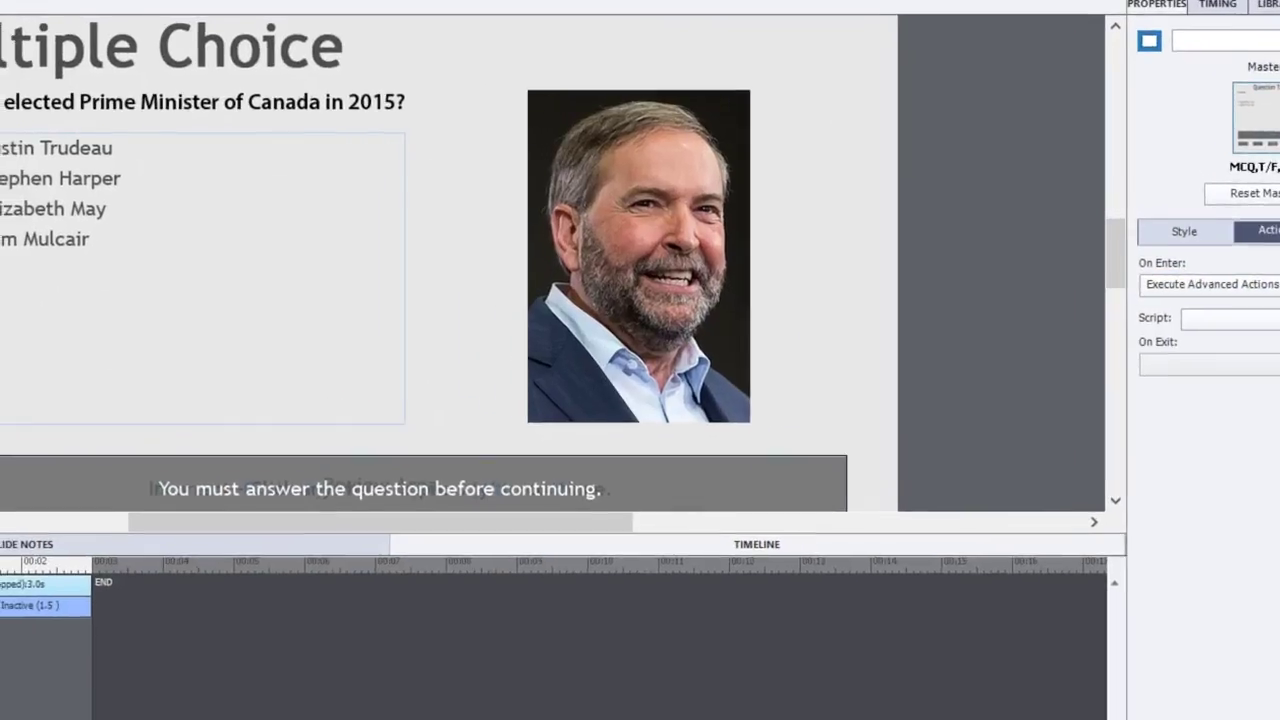
{"action": "left_click", "coordinate": [1253, 304]}
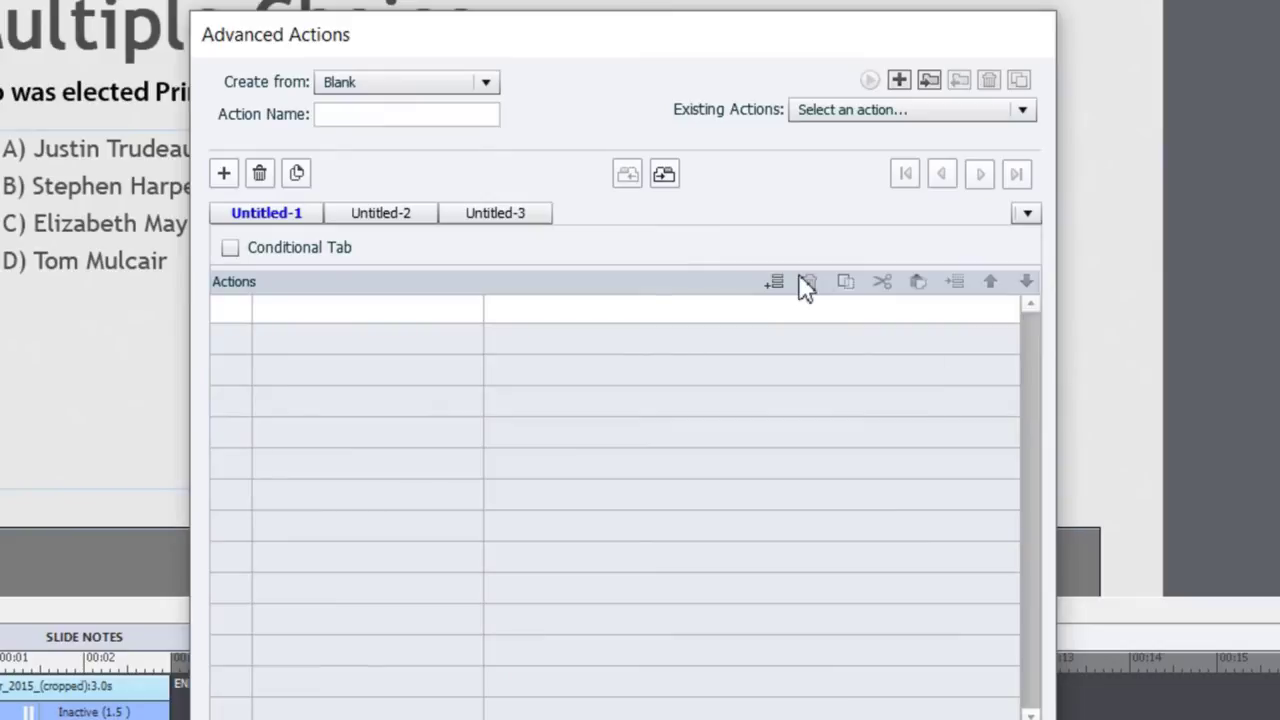
{"action": "left_click", "coordinate": [400, 116]}
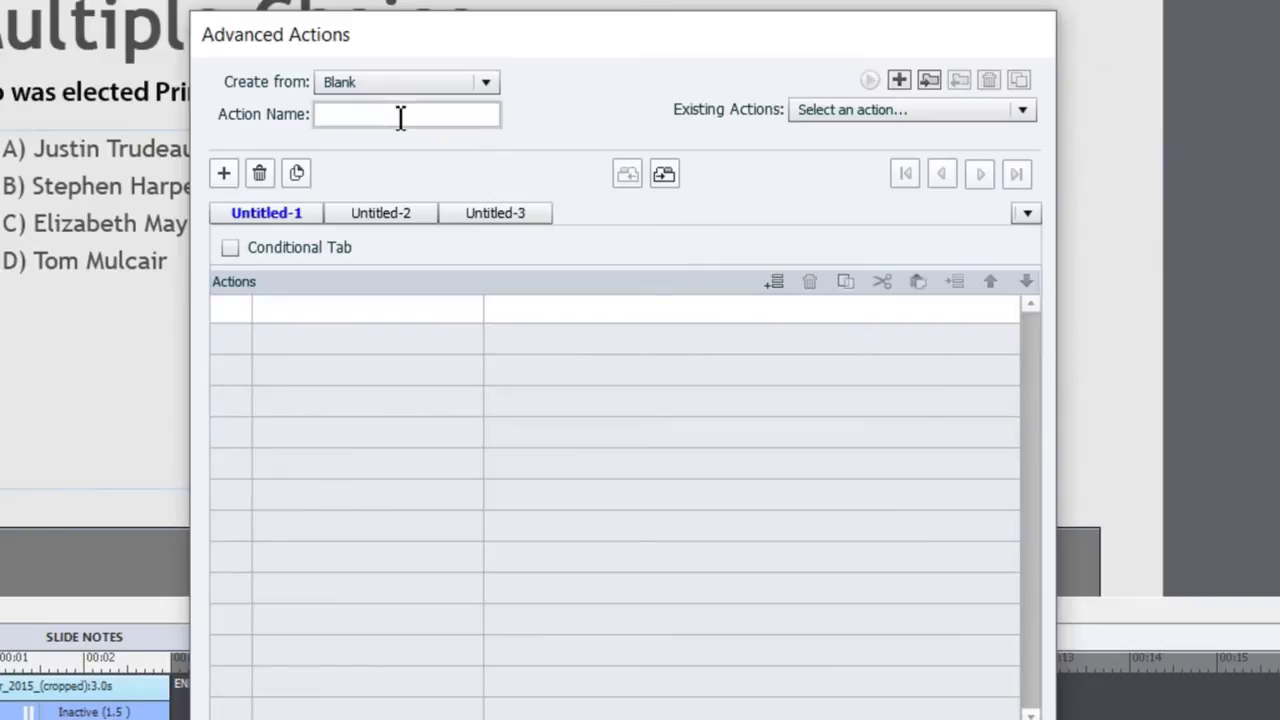
{"action": "type", "text": "CandidateSlideshow"}
Make the first part of the CandidateSlideshow action conditional and have it perform its actions as a While loop
{"action": "left_click", "coordinate": [317, 247]}
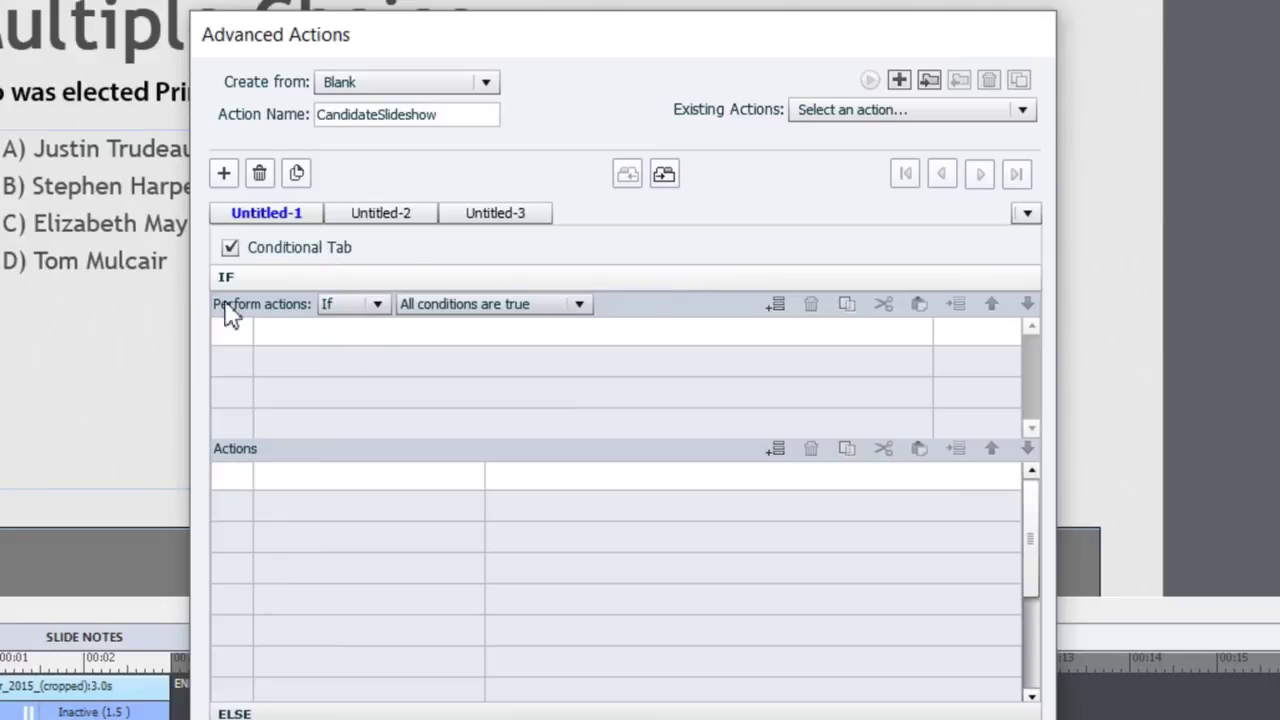
{"action": "left_click", "coordinate": [379, 304]}
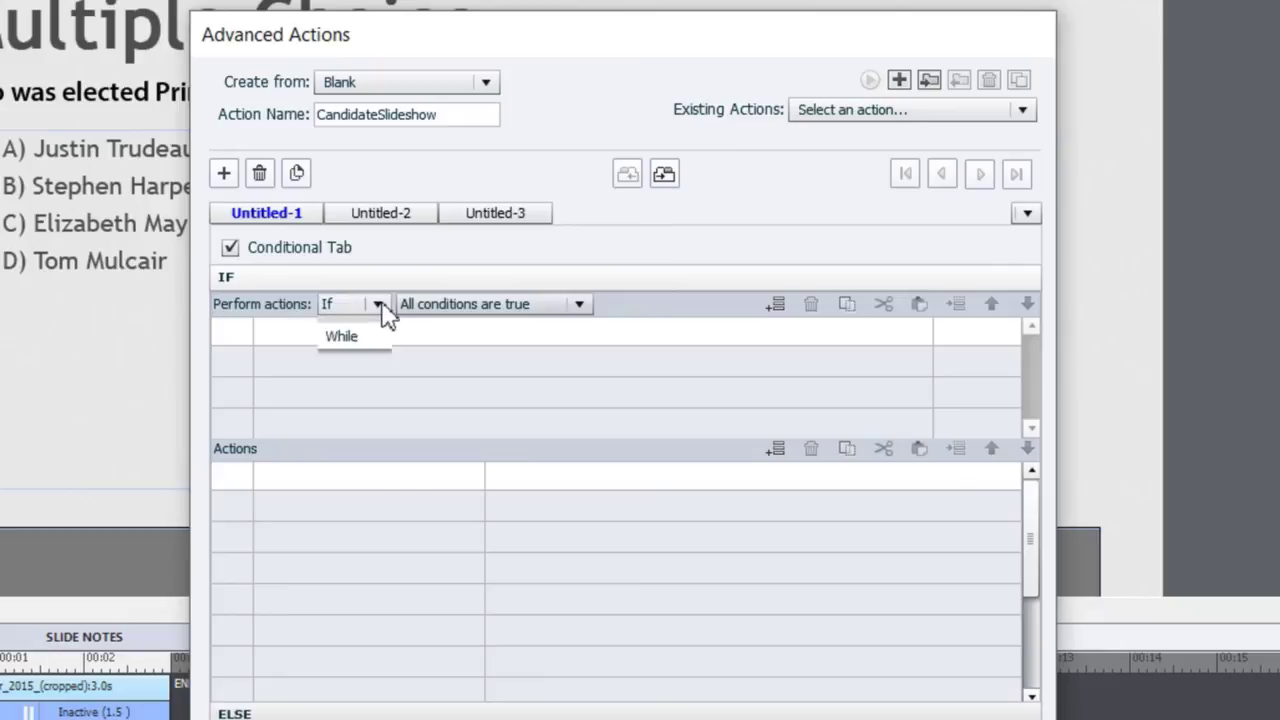
{"action": "left_click", "coordinate": [369, 354]}
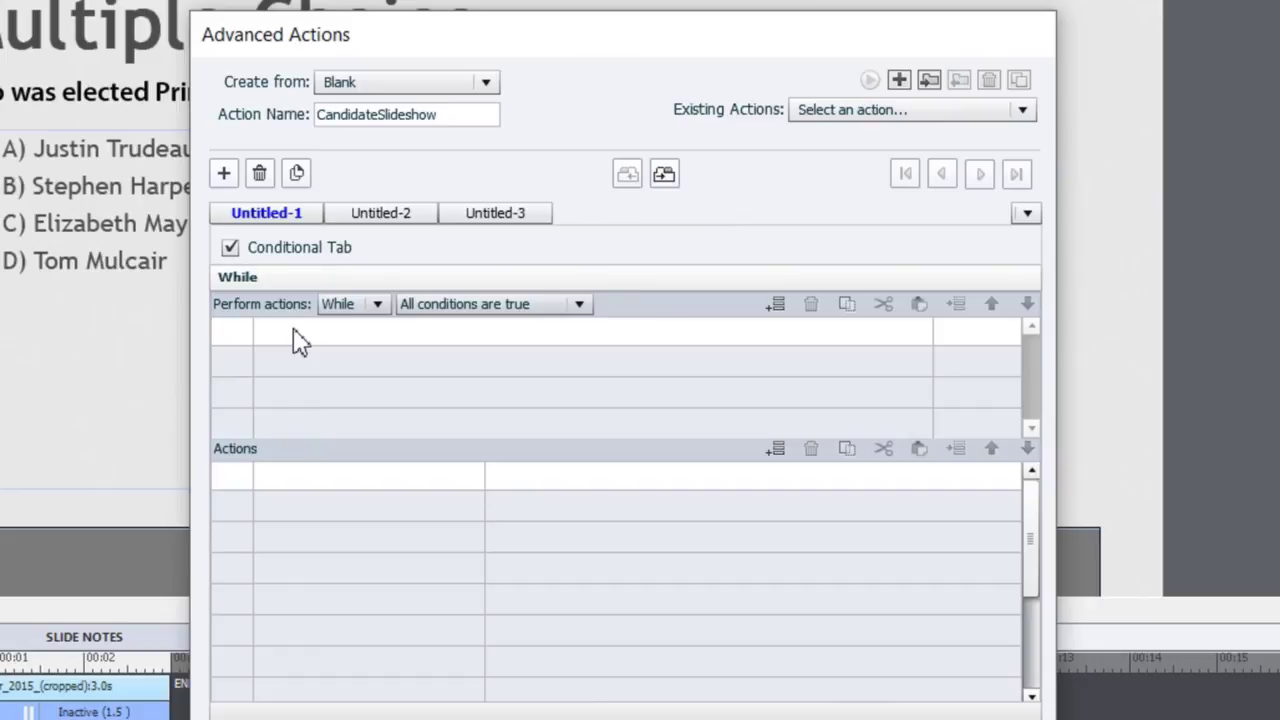
Define the While condition as literal 1 is equal to literal 1
{"action": "left_click", "coordinate": [296, 337]}
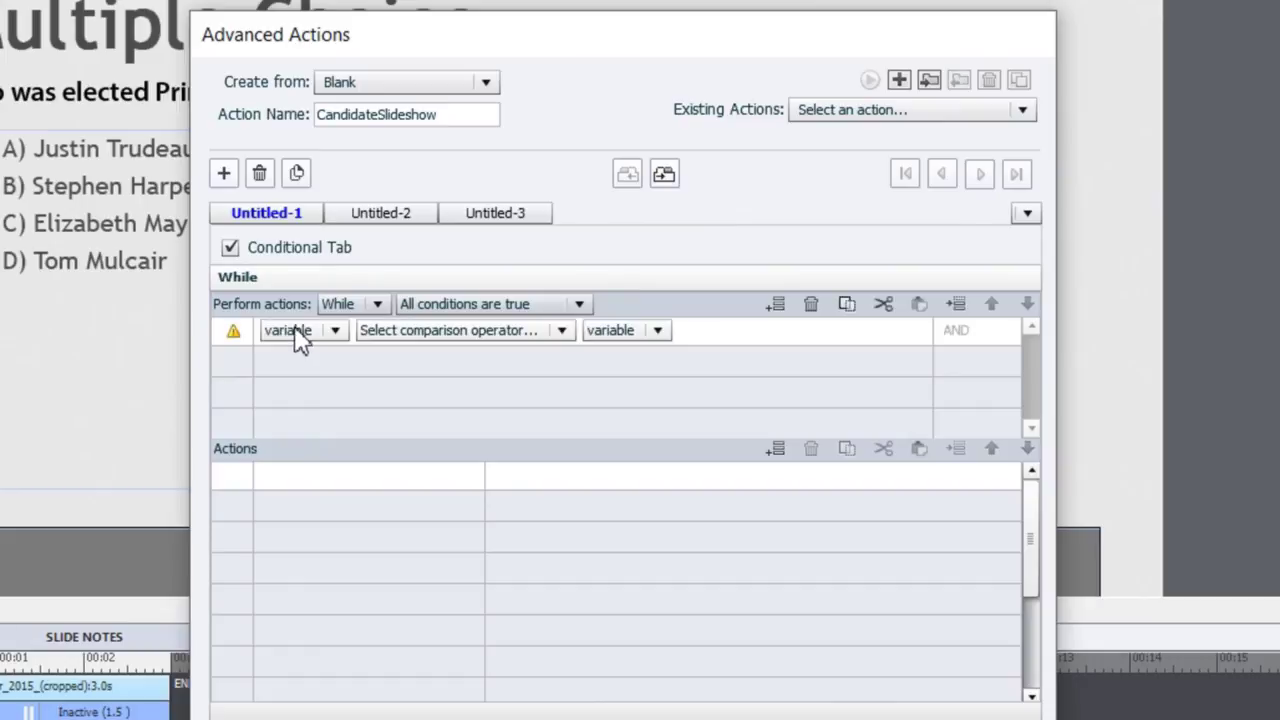
{"action": "left_click", "coordinate": [320, 338]}
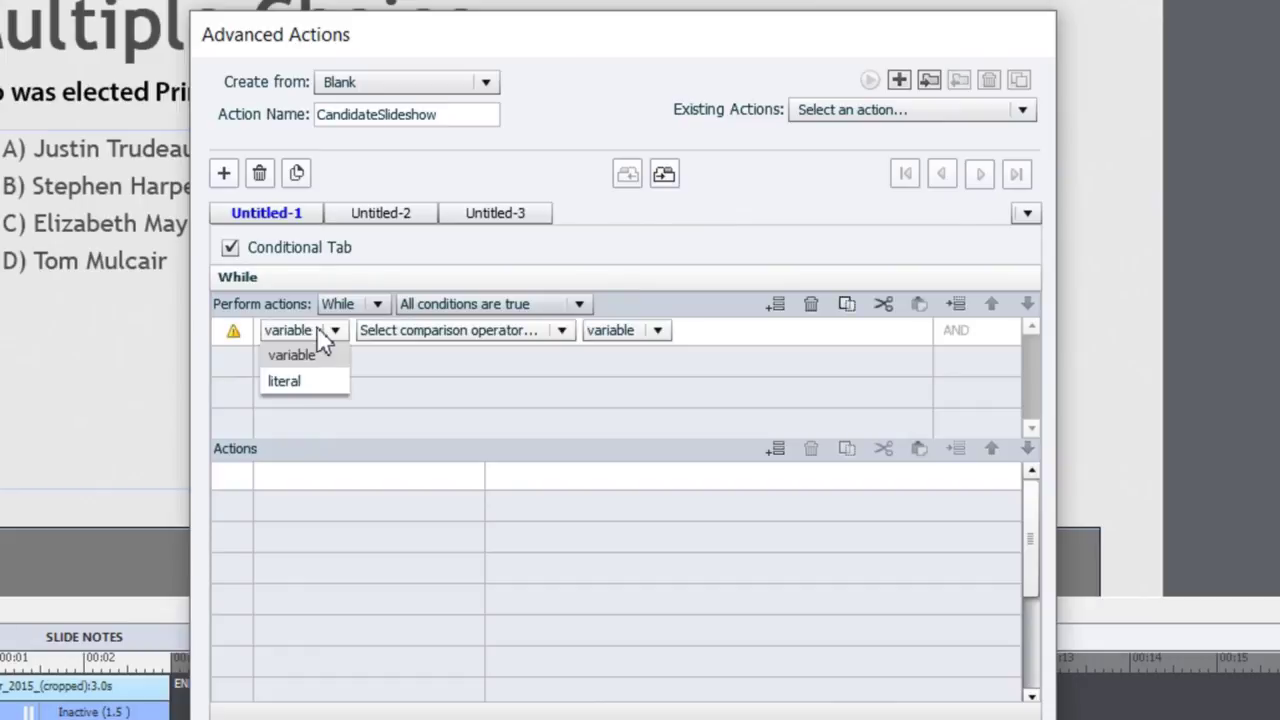
{"action": "left_click", "coordinate": [318, 380]}
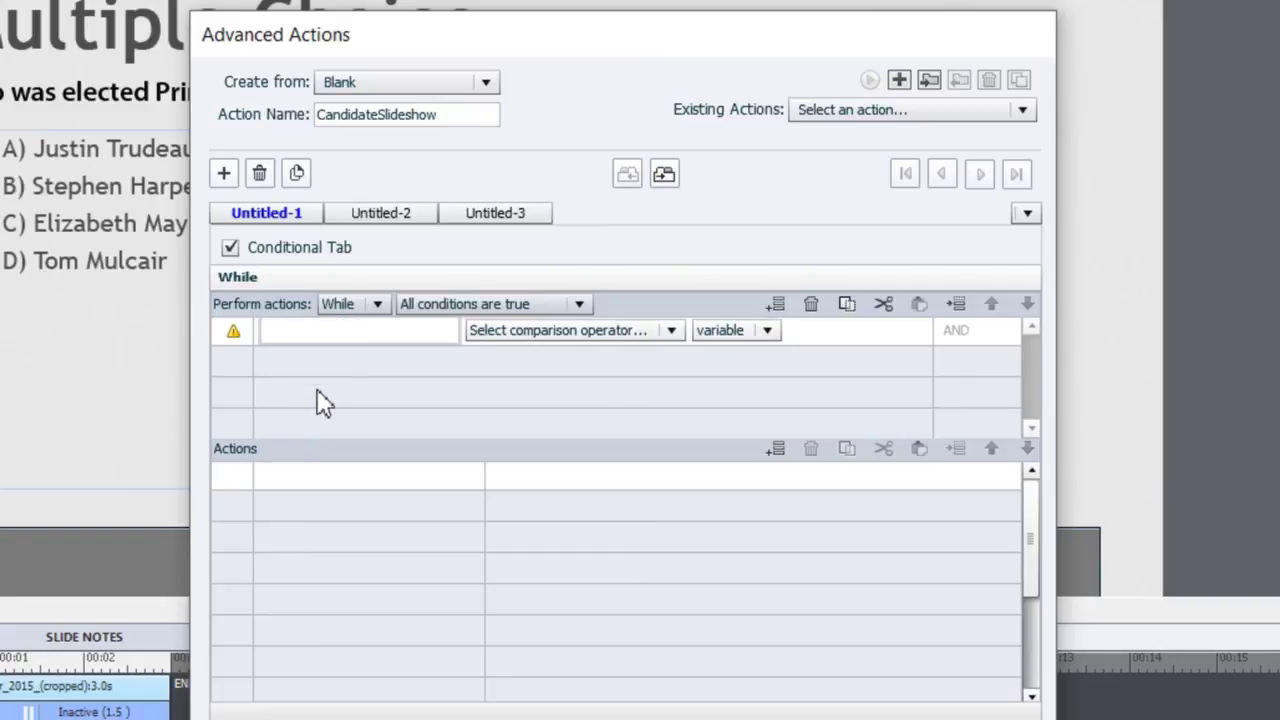
{"action": "left_click", "coordinate": [593, 340]}
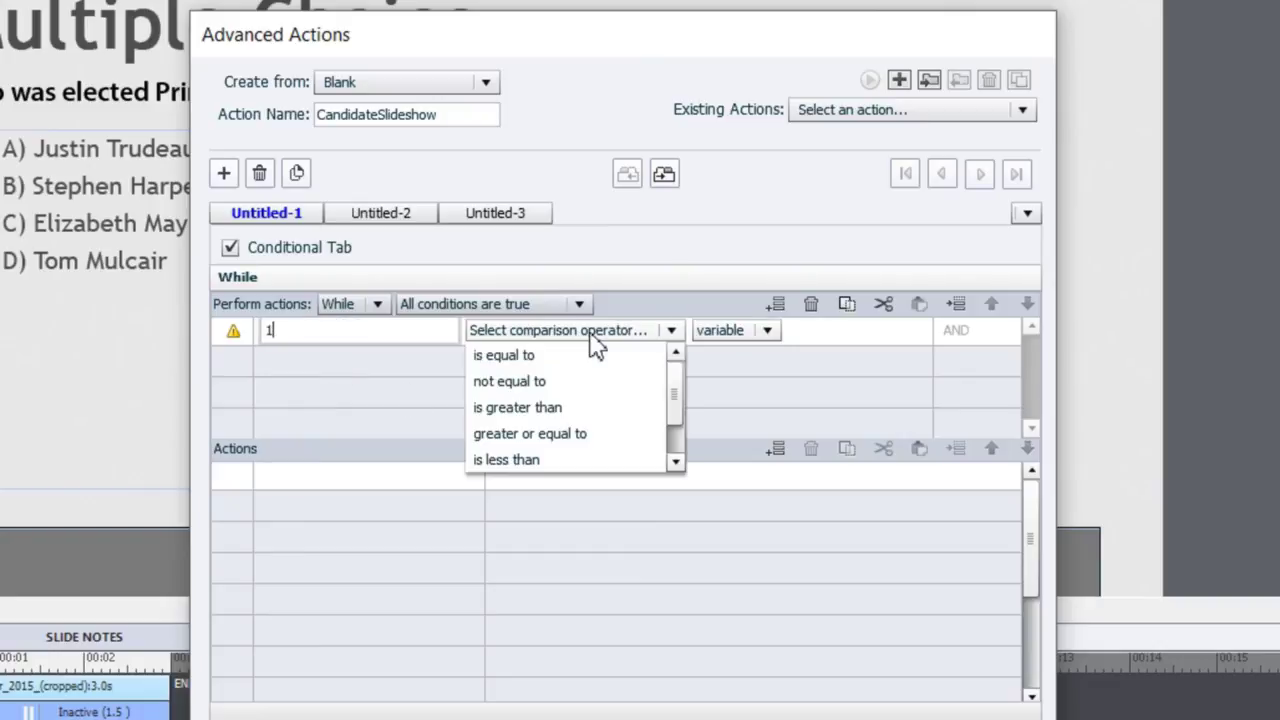
{"action": "left_click", "coordinate": [505, 355]}
{"action": "left_click", "coordinate": [430, 332]}
{"action": "left_click", "coordinate": [404, 385]}
{"action": "type", "text": "1"}
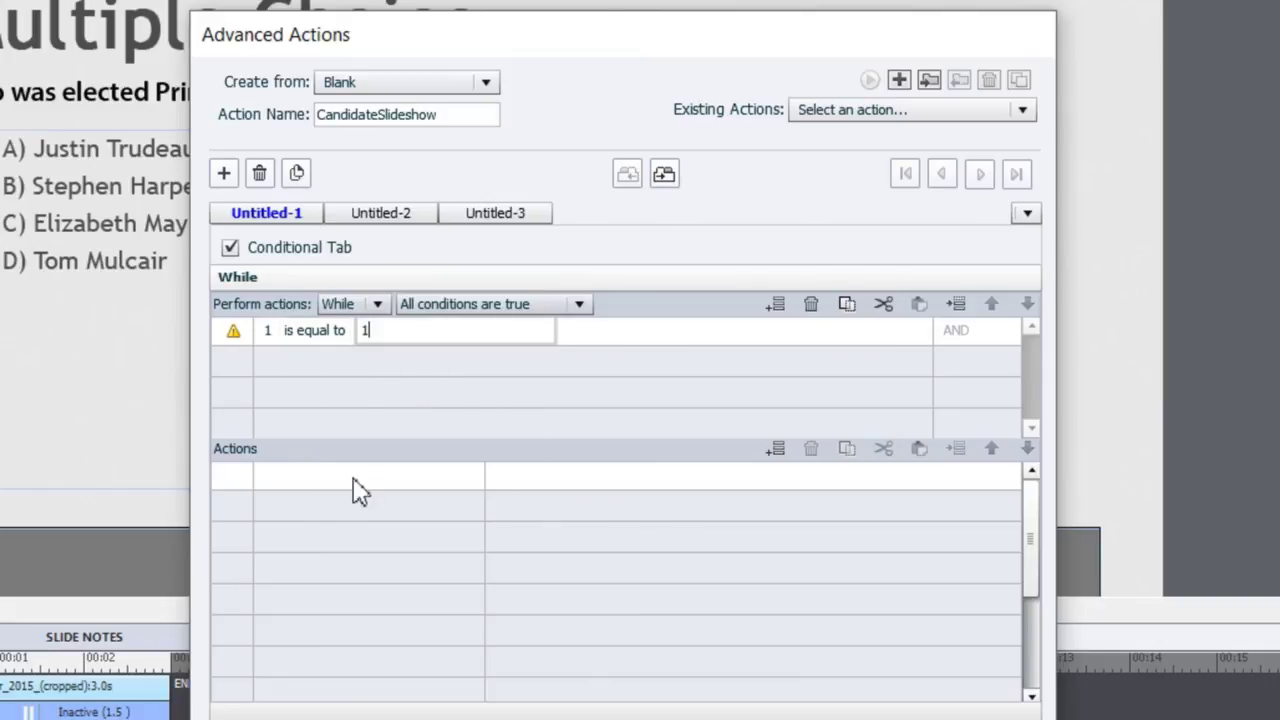
{"action": "key", "text": "Return"}
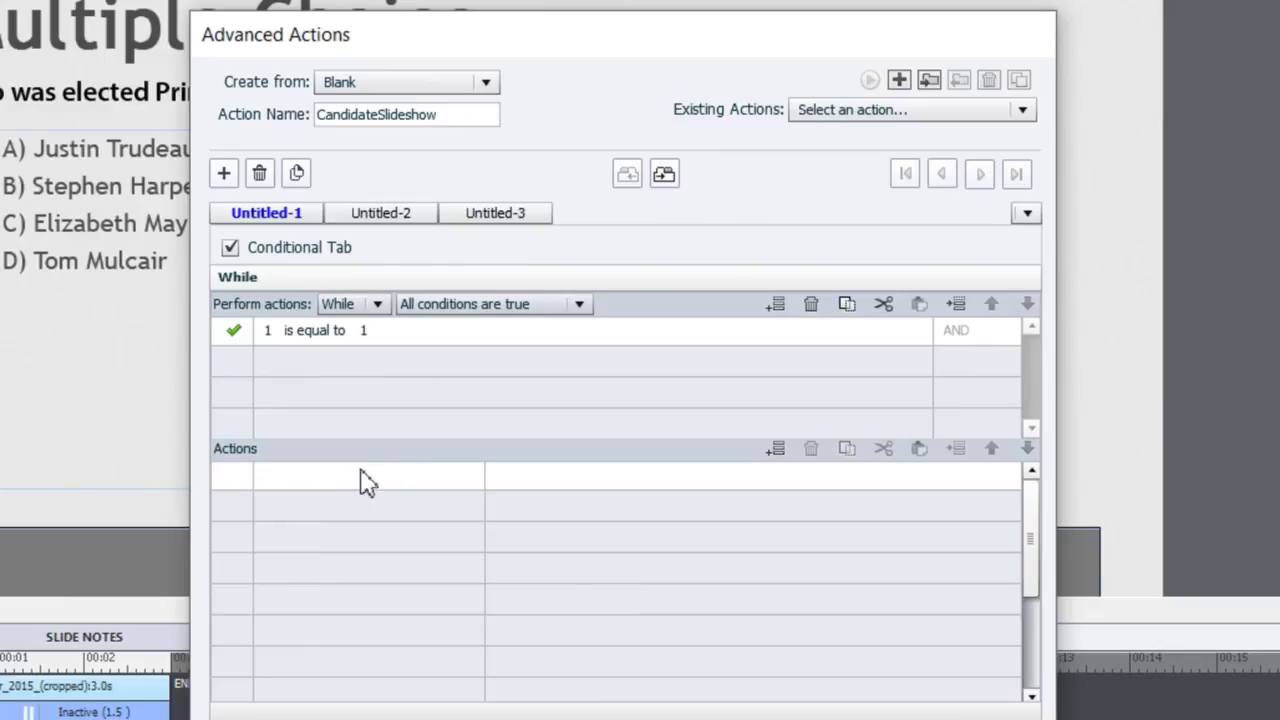
Add a Change State of action to the loop that switches Candidates to Harper
{"action": "double_click", "coordinate": [320, 488]}
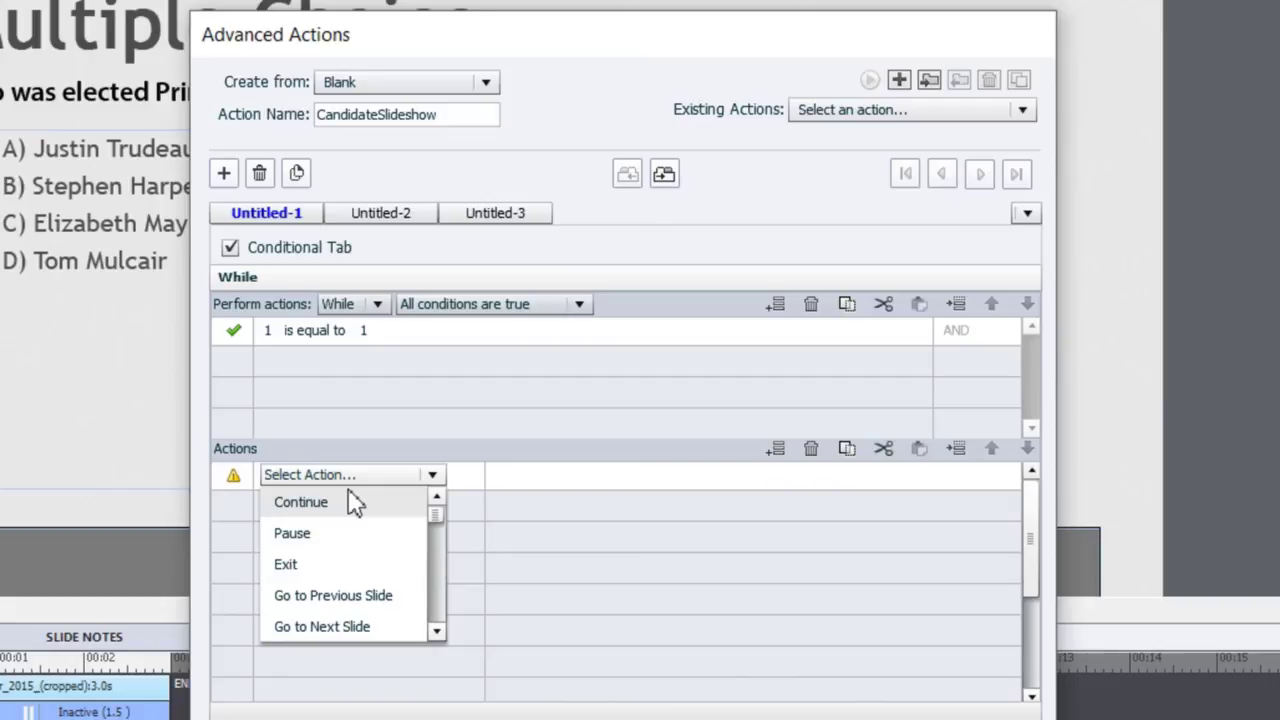
{"action": "left_click", "coordinate": [355, 503]}
{"action": "scroll", "coordinate": [350, 500], "scroll_direction": "down", "scroll_amount": 3}
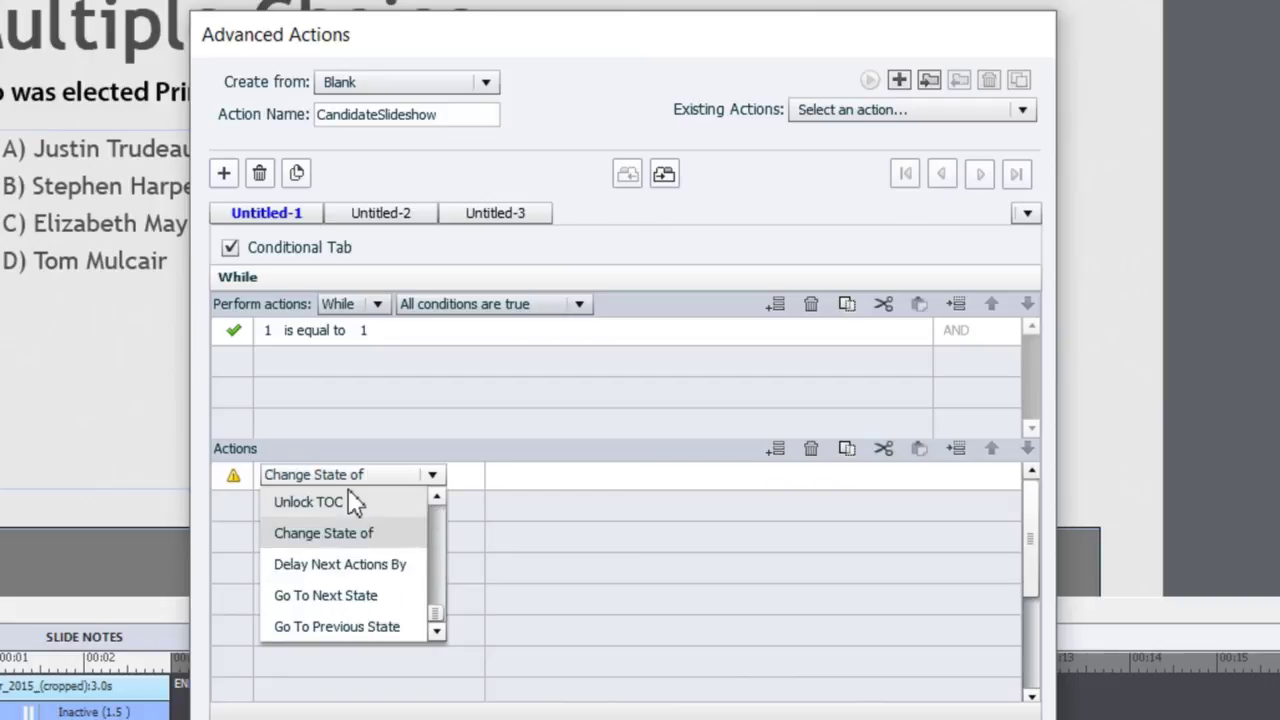
{"action": "left_click", "coordinate": [377, 541]}
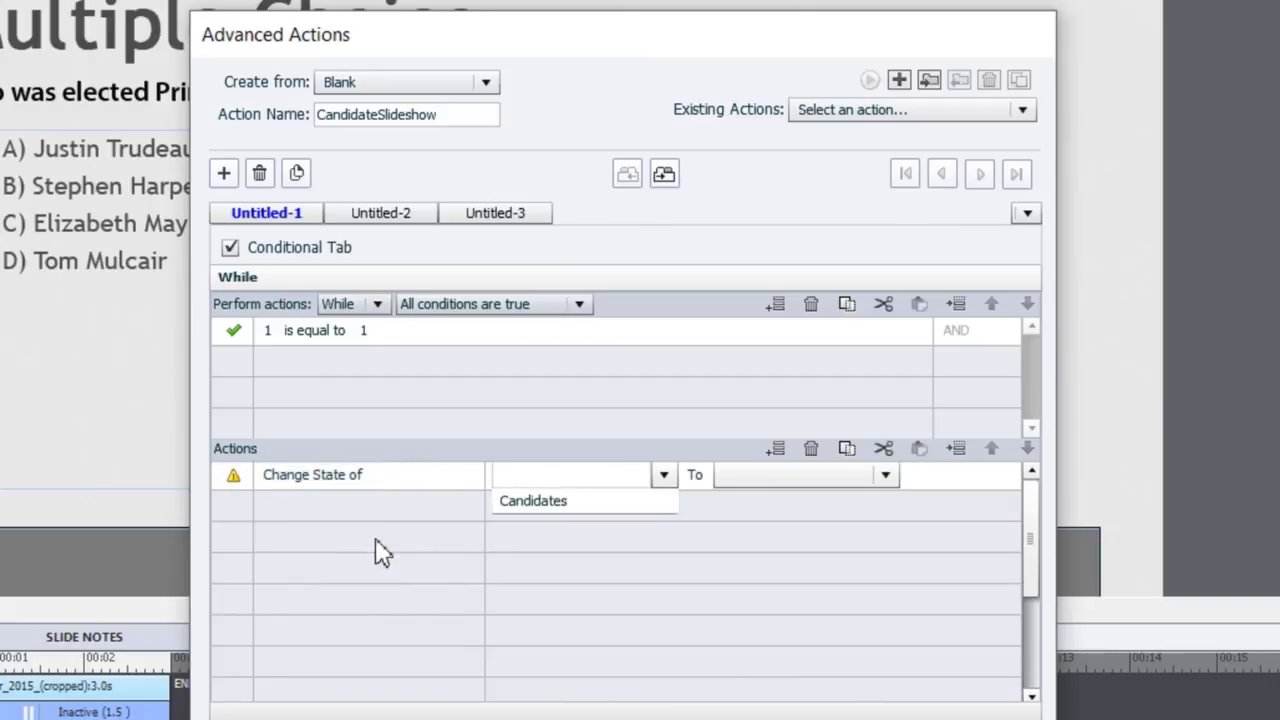
{"action": "left_click", "coordinate": [550, 501]}
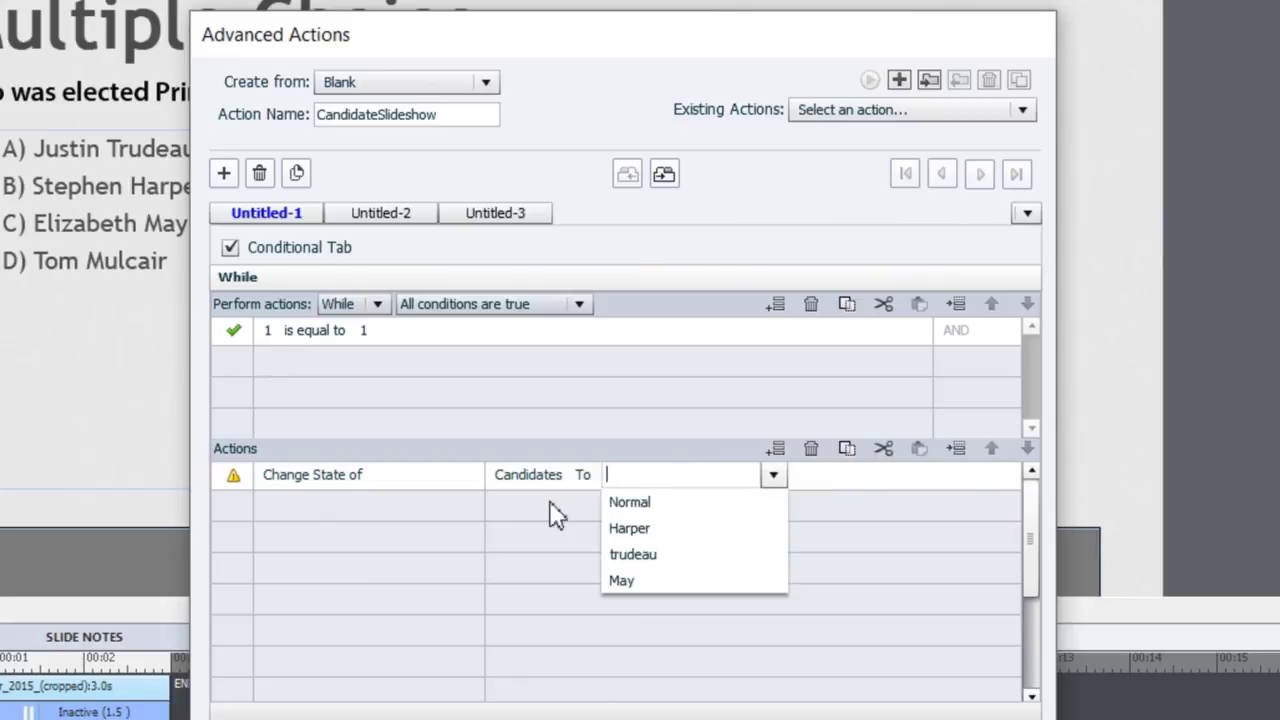
{"action": "left_click", "coordinate": [675, 527]}
Add a Delay Next Actions By action with a literal value of 2 seconds after the Harper state change
{"action": "left_click", "coordinate": [340, 515]}
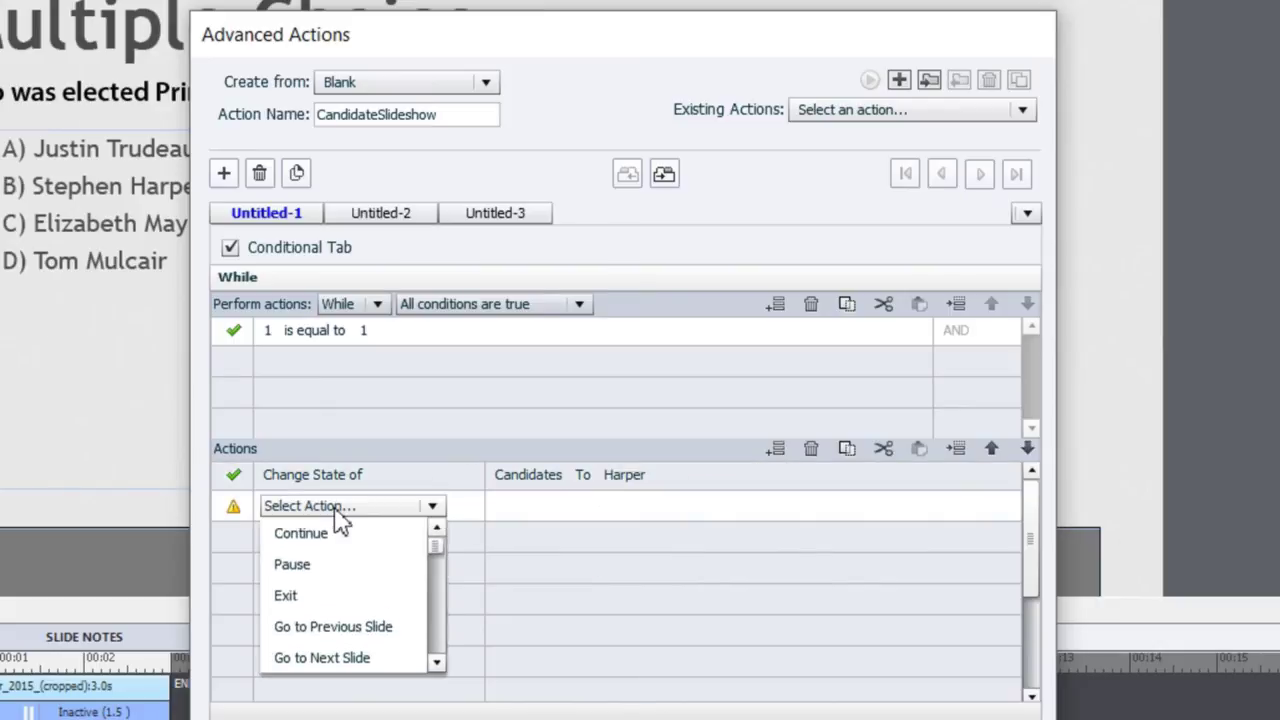
{"action": "key", "text": "d"}
{"action": "key", "text": "d"}
{"action": "key", "text": "d"}
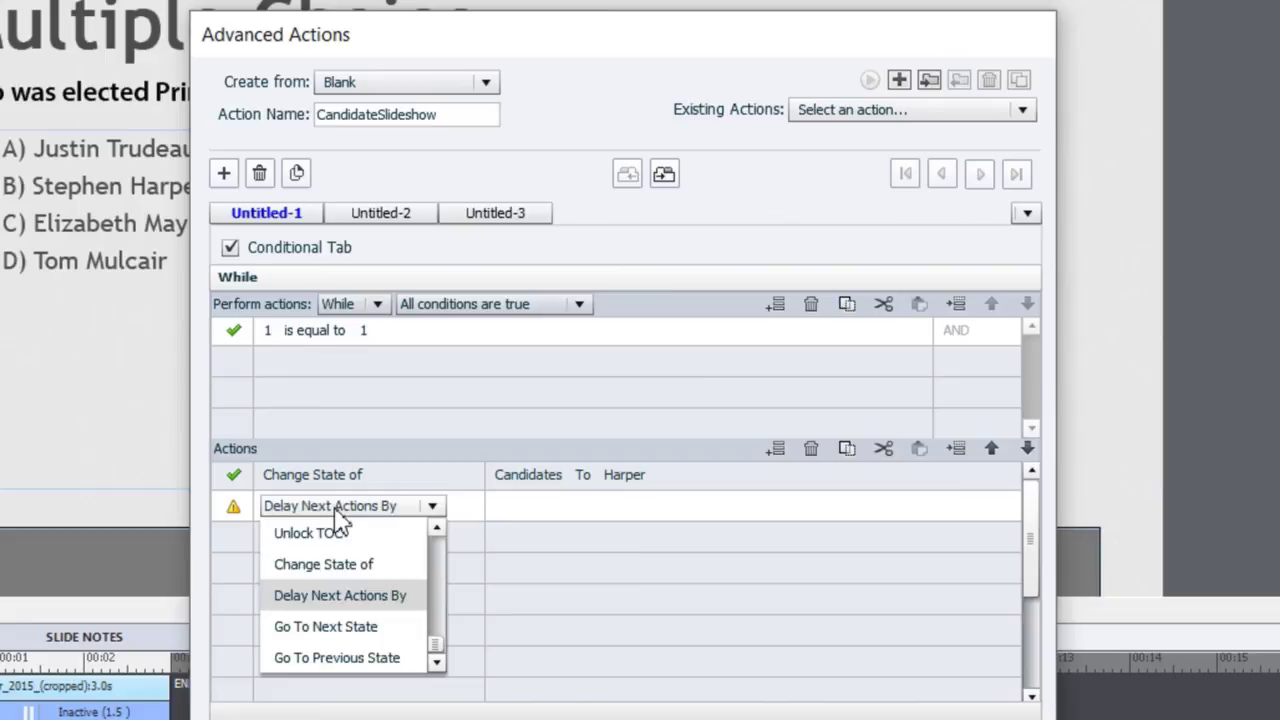
{"action": "left_click", "coordinate": [366, 600]}
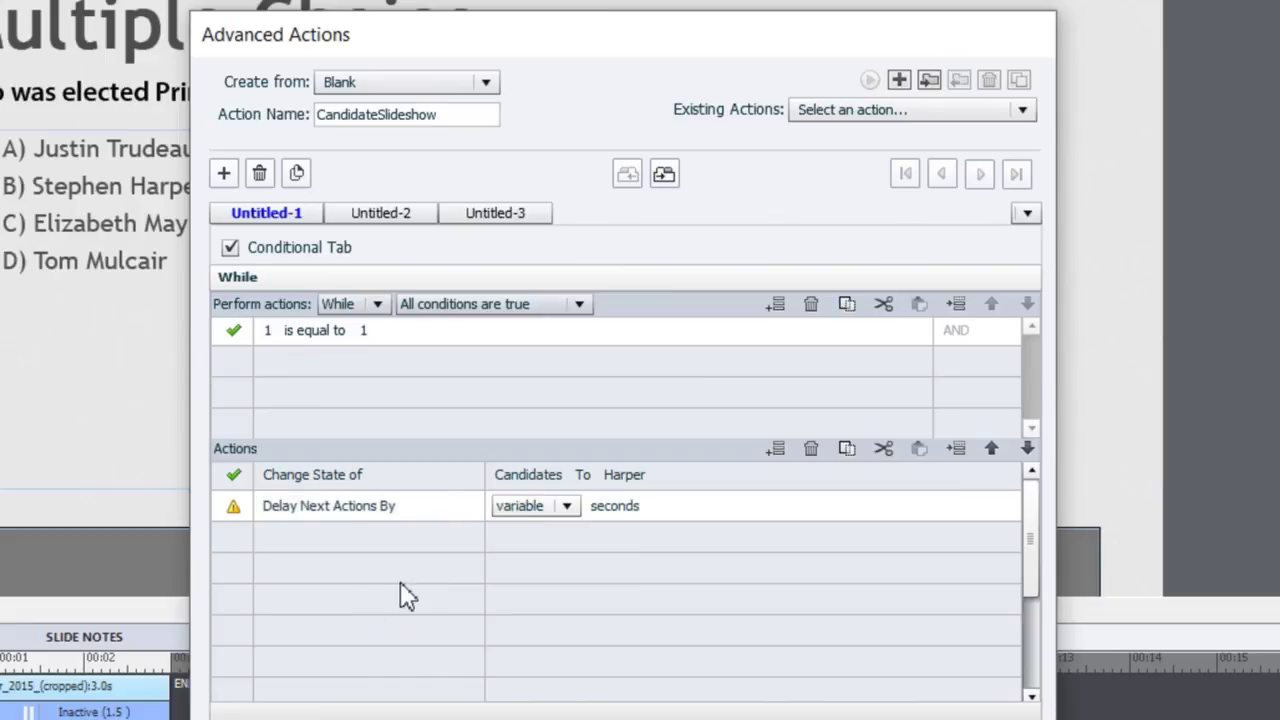
{"action": "left_click", "coordinate": [567, 506]}
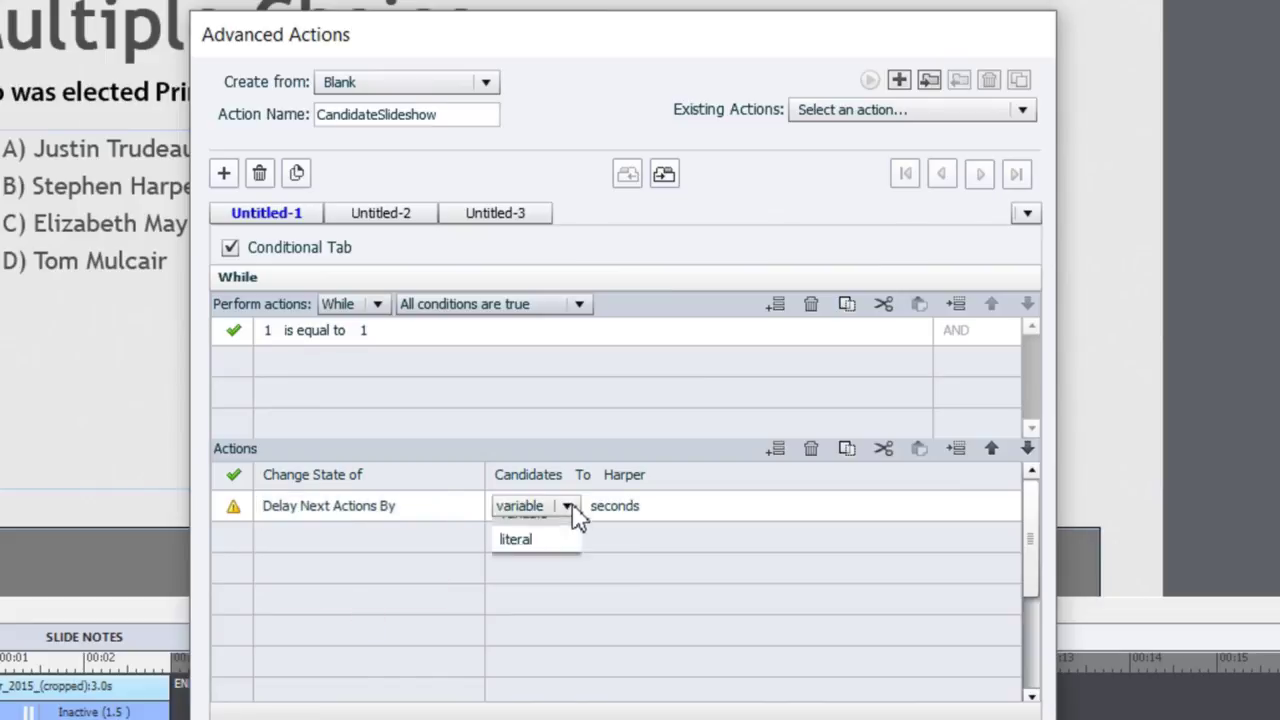
{"action": "left_click", "coordinate": [553, 556]}
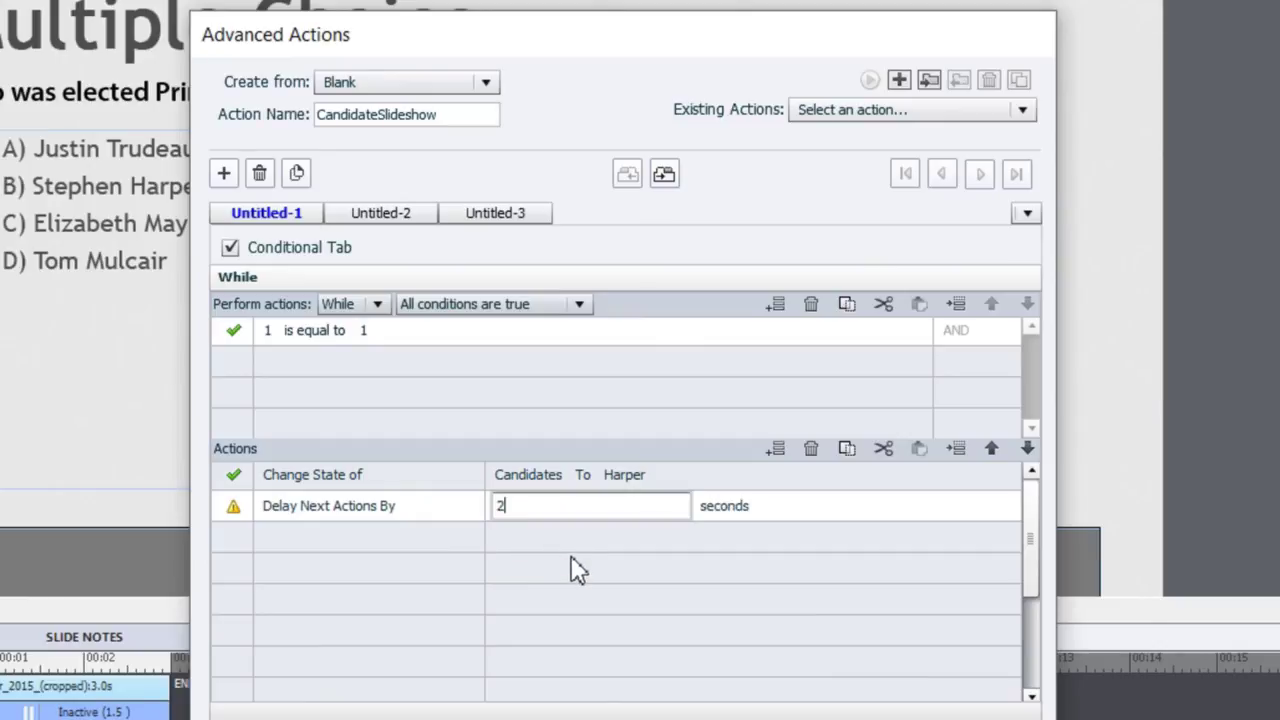
{"action": "key", "text": "Return"}
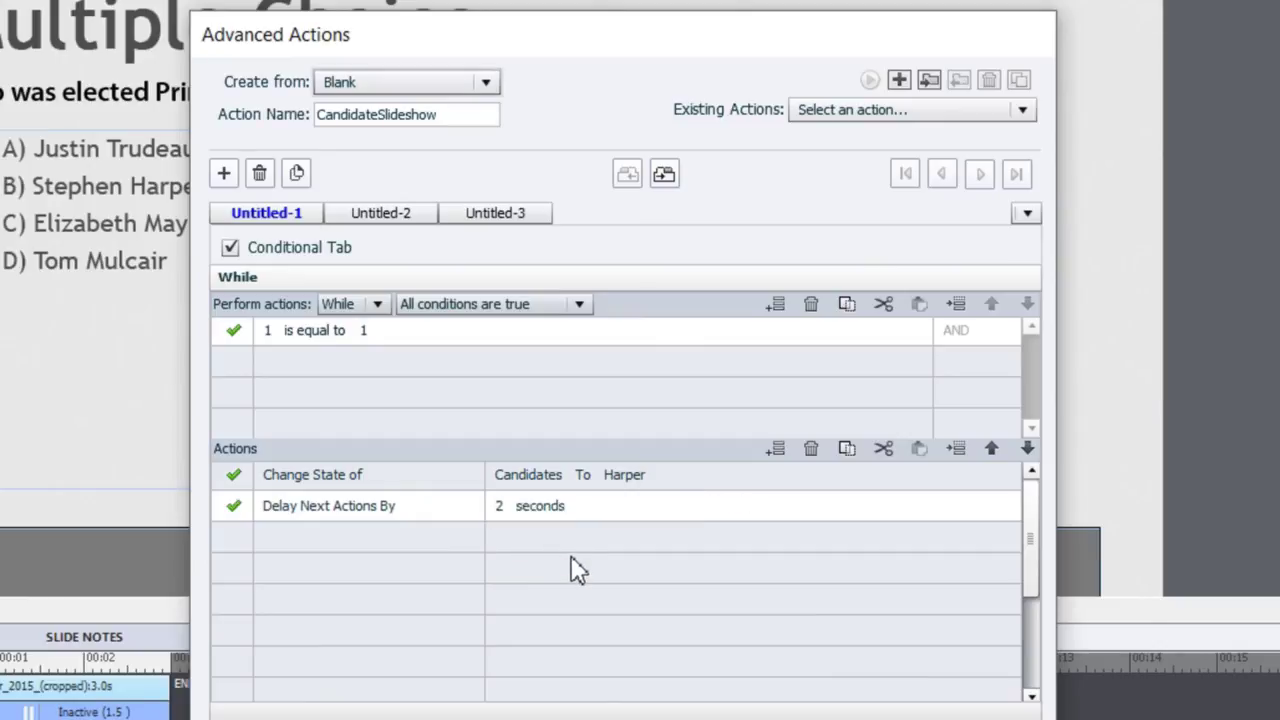
Add a Change State of action after the delay that switches Candidates to trudeau
{"action": "left_click", "coordinate": [315, 538]}
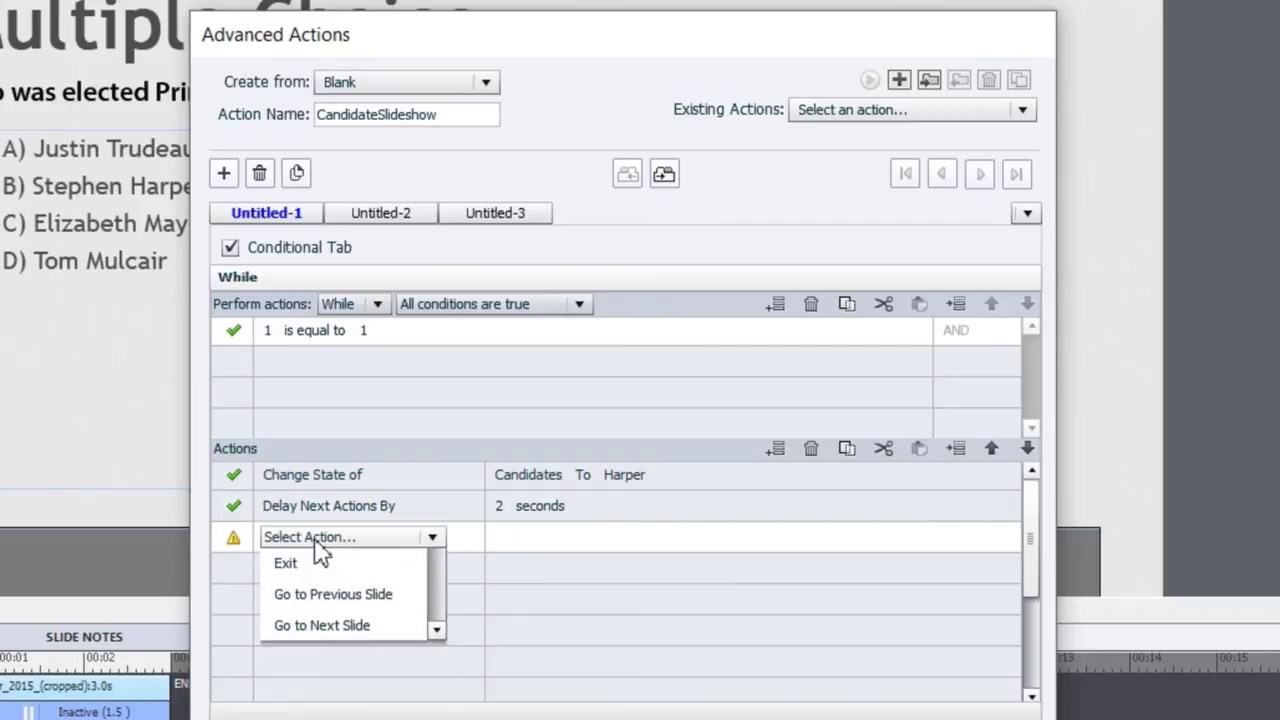
{"action": "key", "text": "c"}
{"action": "key", "text": "c"}
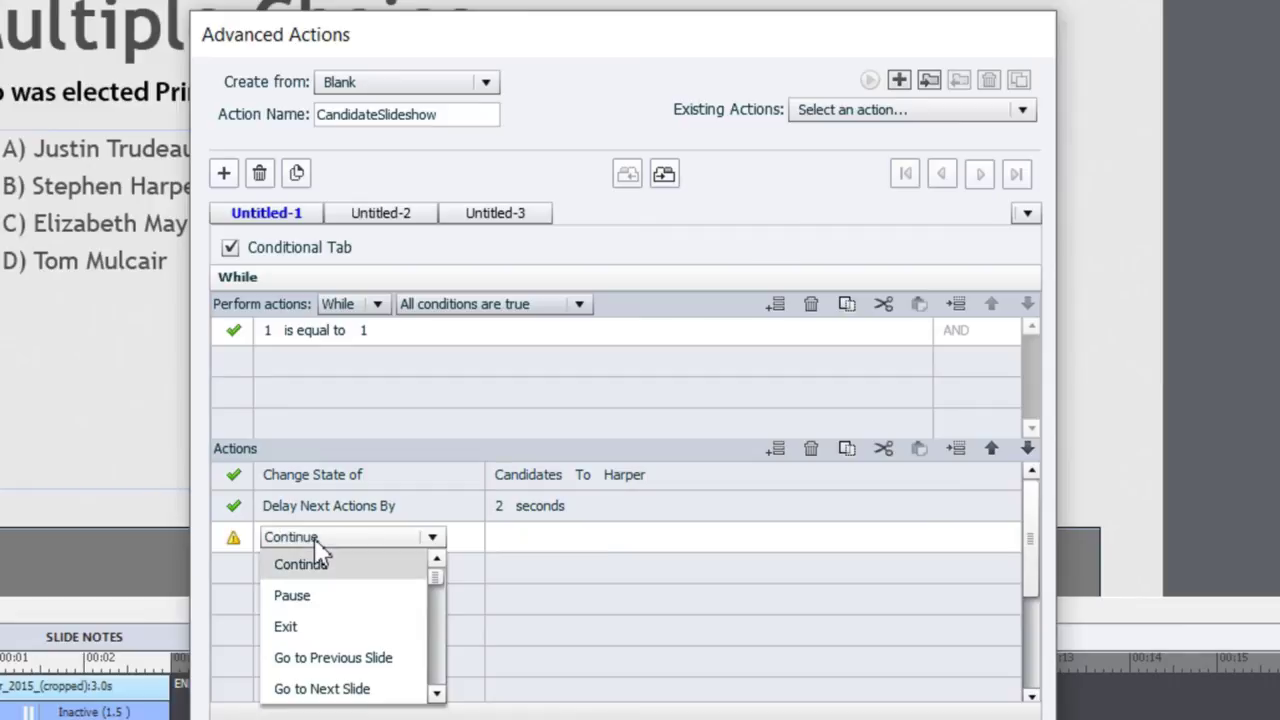
{"action": "key", "text": "c"}
{"action": "key", "text": "c"}
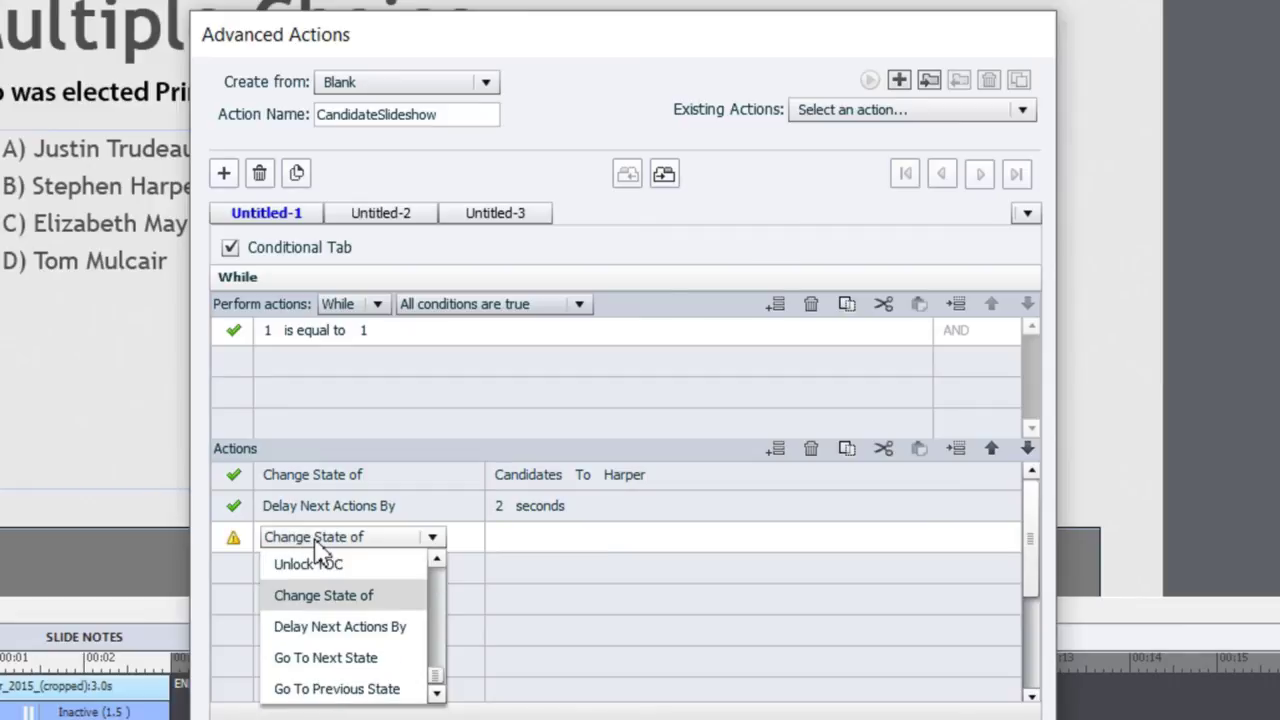
{"action": "scroll", "coordinate": [337, 606], "scroll_direction": "down", "scroll_amount": 2}
{"action": "key", "text": "Return"}
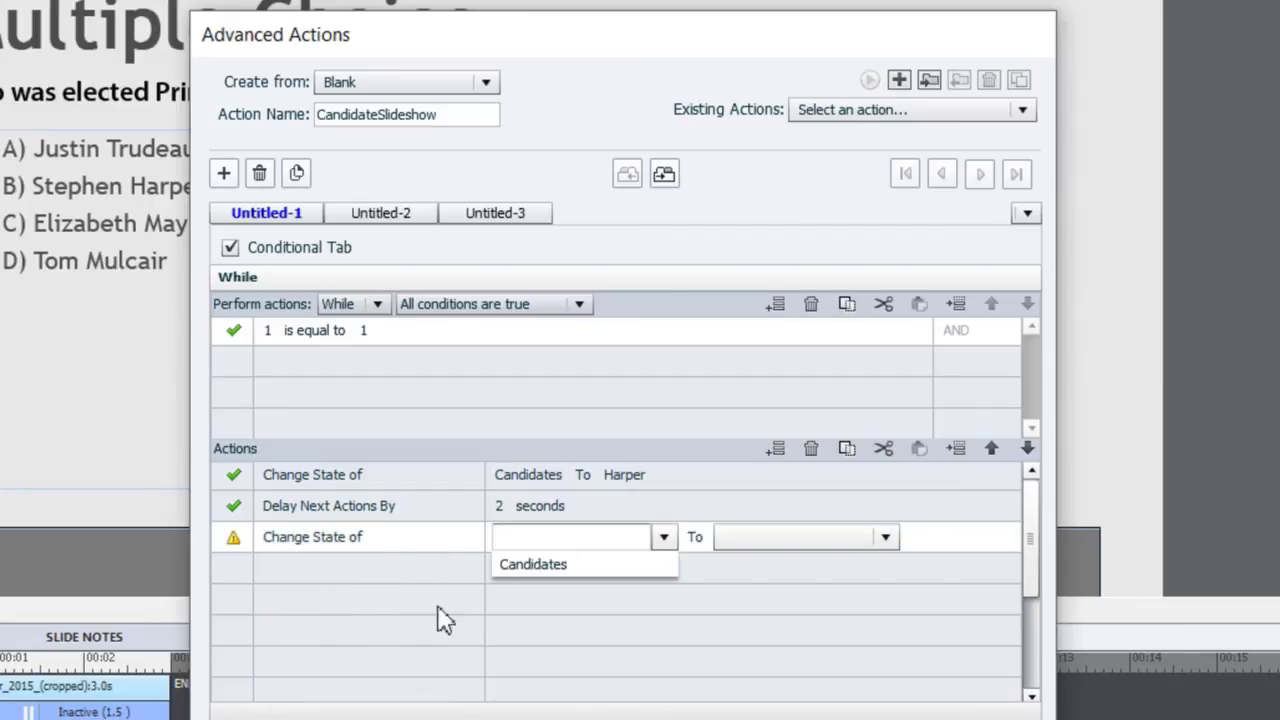
{"action": "left_click", "coordinate": [609, 567]}
{"action": "left_click", "coordinate": [608, 535]}
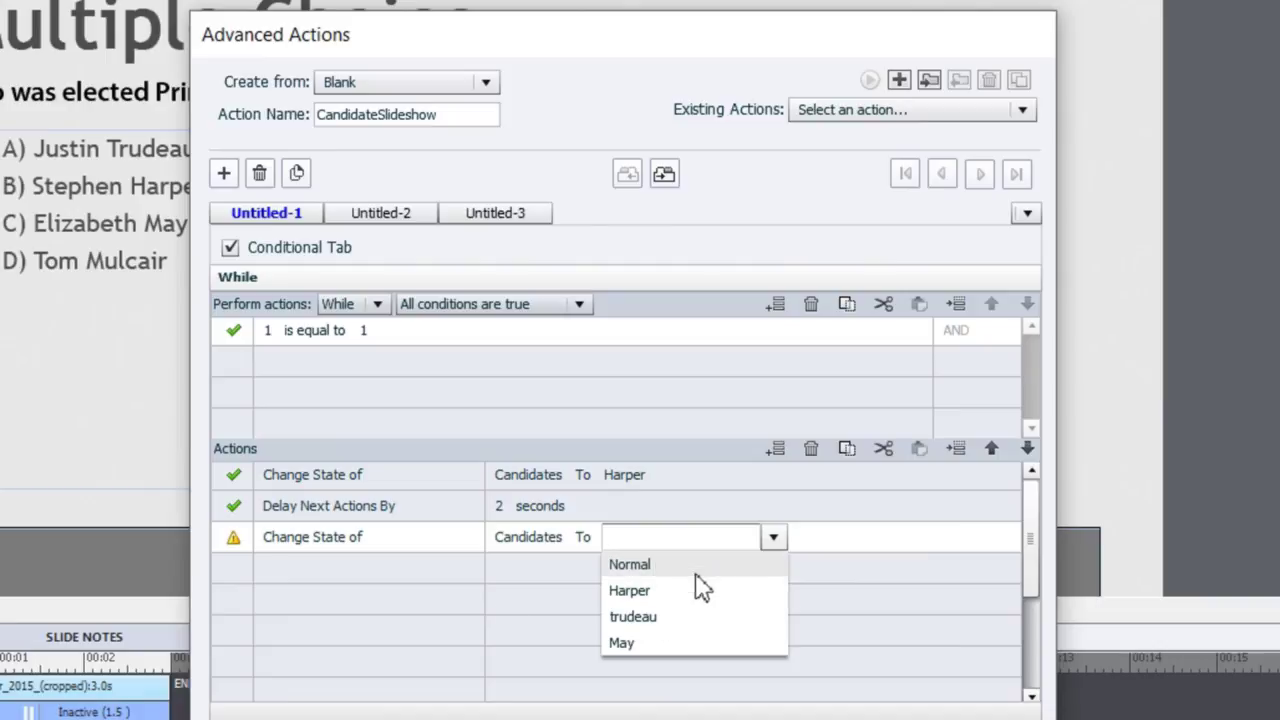
{"action": "left_click", "coordinate": [664, 616]}
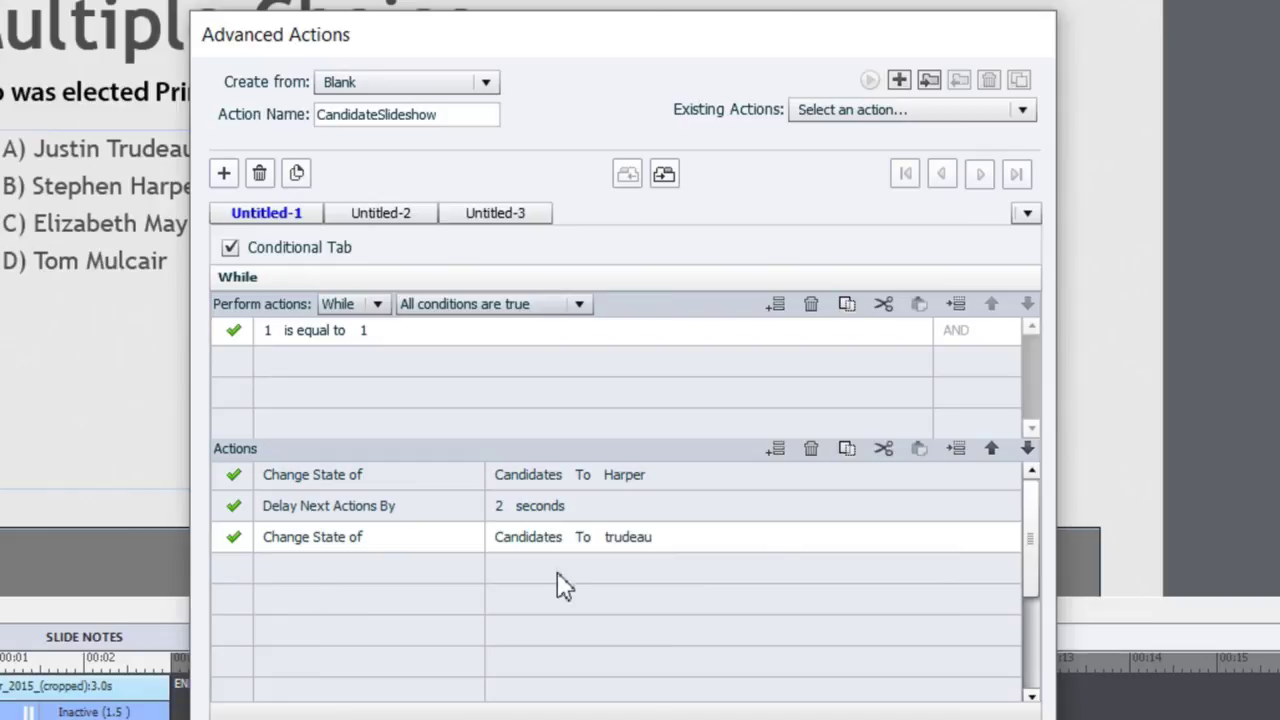
Copy the 2-second delay action and paste it after the trudeau state change
{"action": "left_click", "coordinate": [694, 510]}
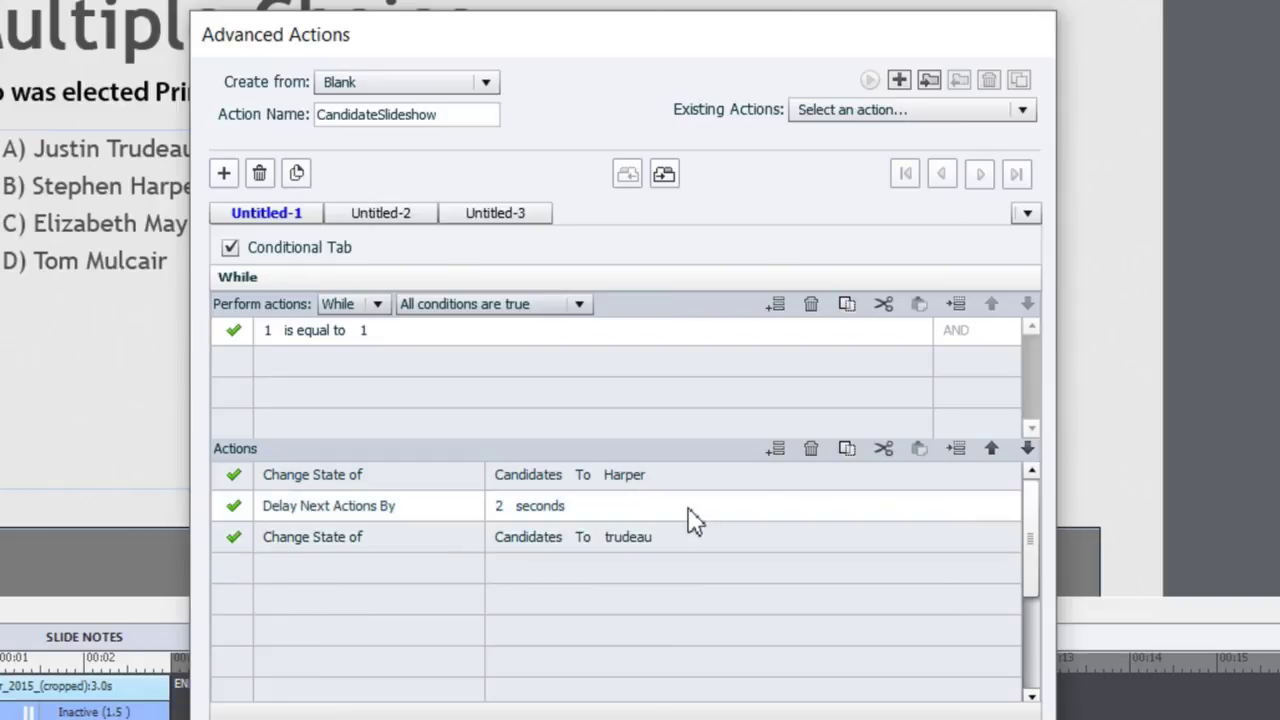
{"action": "left_click", "coordinate": [848, 449]}
{"action": "left_click", "coordinate": [430, 574]}
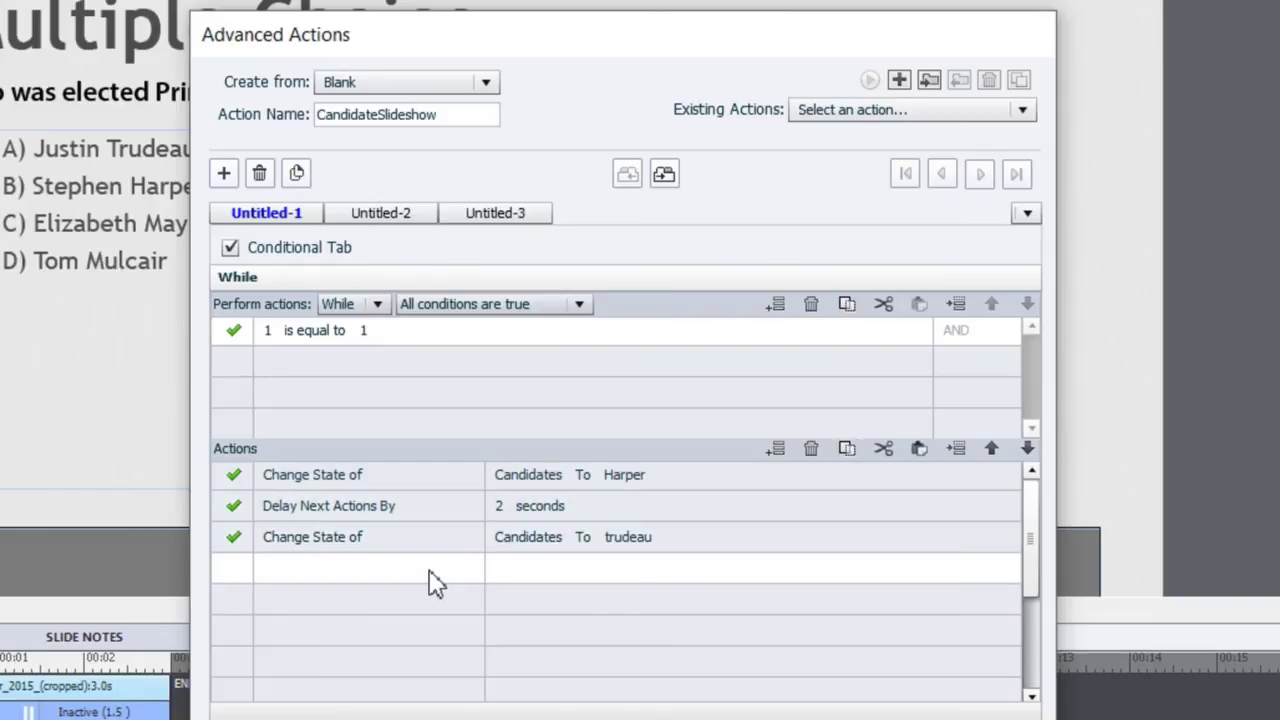
{"action": "left_click", "coordinate": [919, 449]}
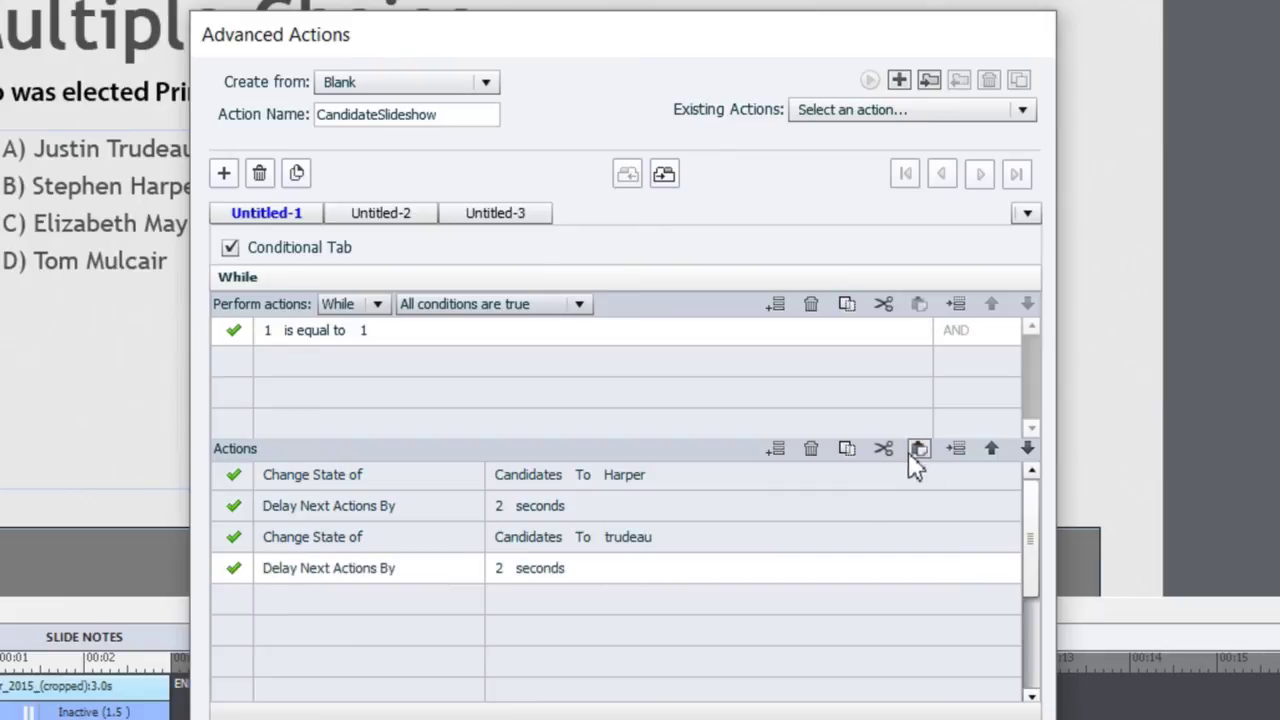
Duplicate the trudeau state change and its 2-second delay below the existing actions, setting the copied Candidates state to May
{"action": "left_click", "coordinate": [368, 540]}
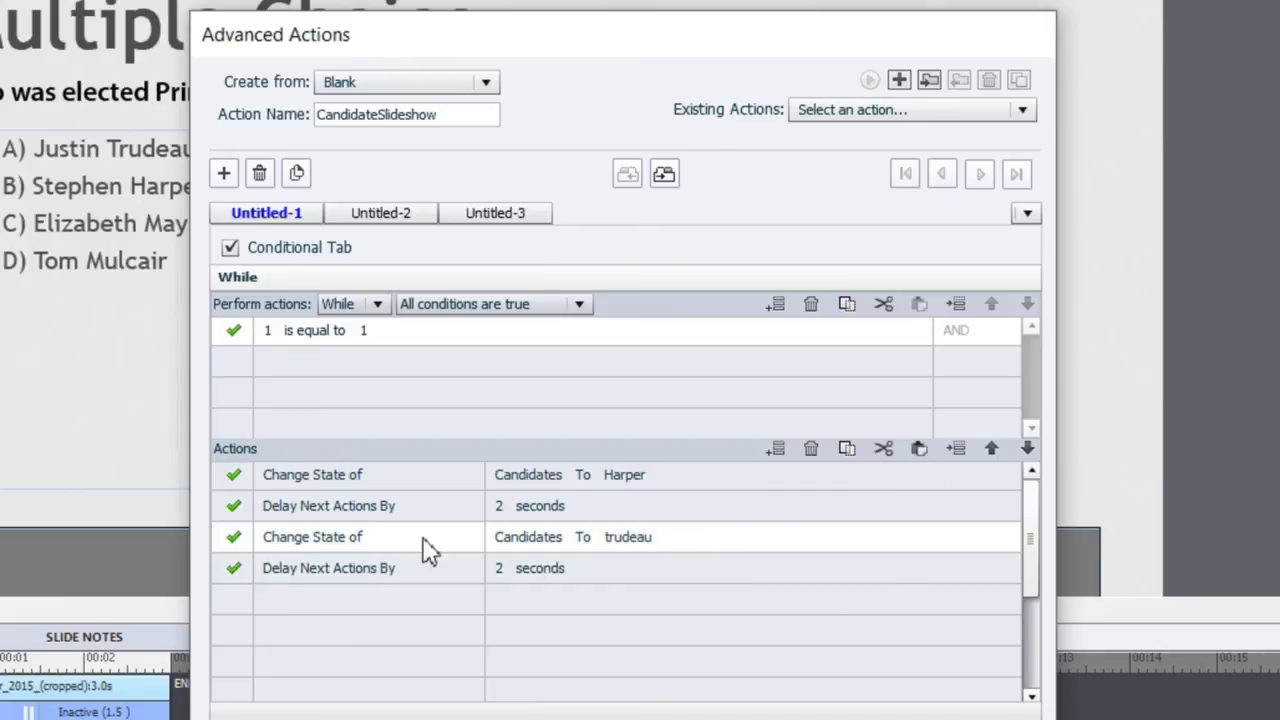
{"action": "left_click", "coordinate": [750, 576], "text": "shift"}
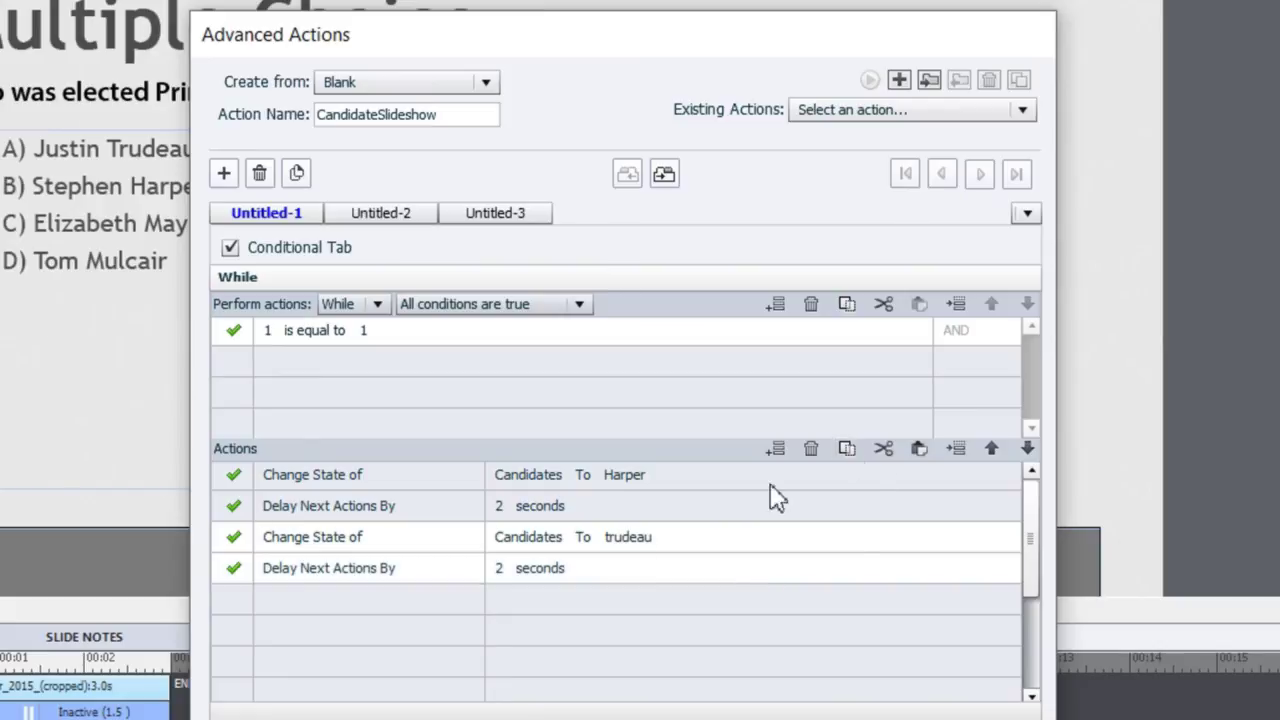
{"action": "left_click", "coordinate": [443, 606]}
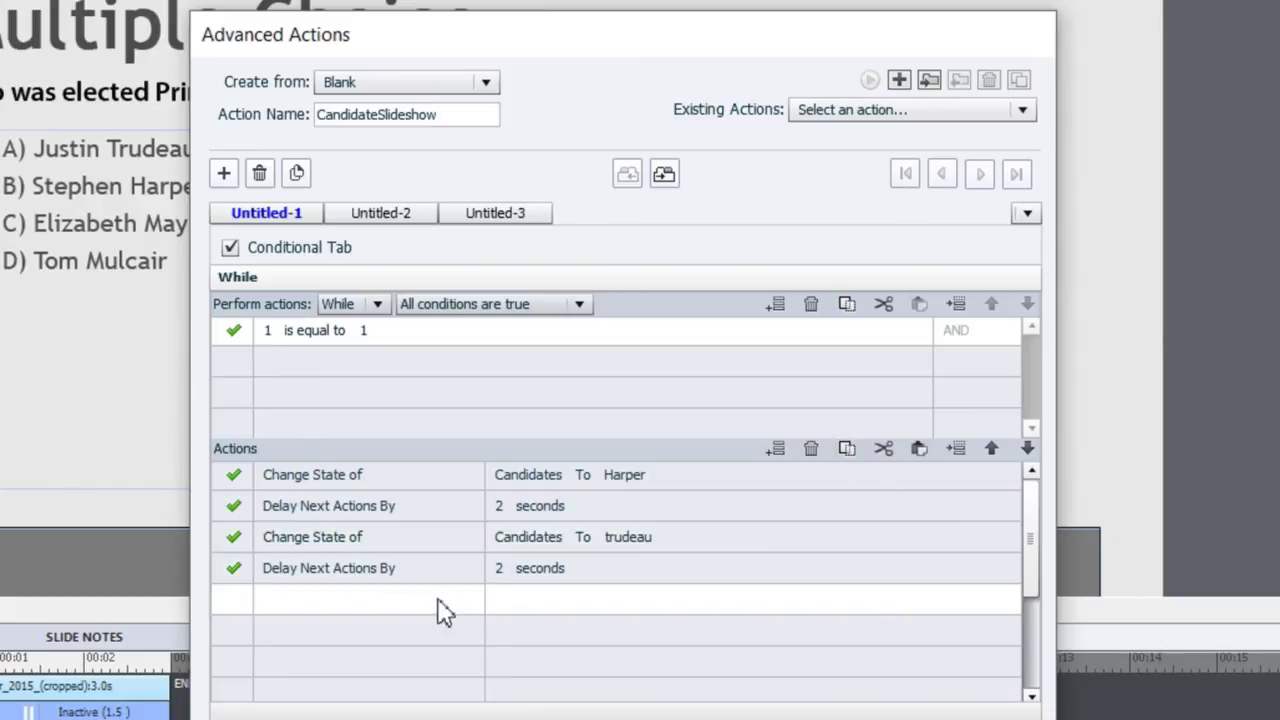
{"action": "left_click", "coordinate": [918, 449]}
{"action": "left_click", "coordinate": [633, 601]}
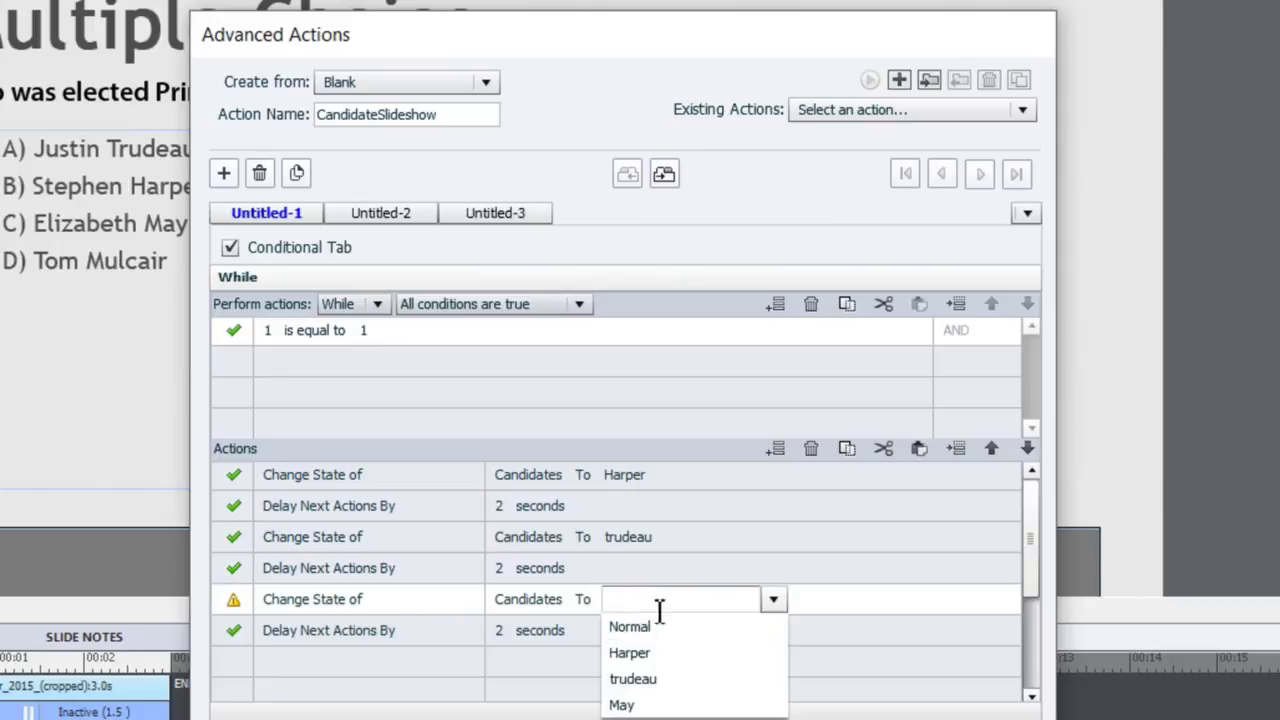
{"action": "left_click", "coordinate": [676, 706]}
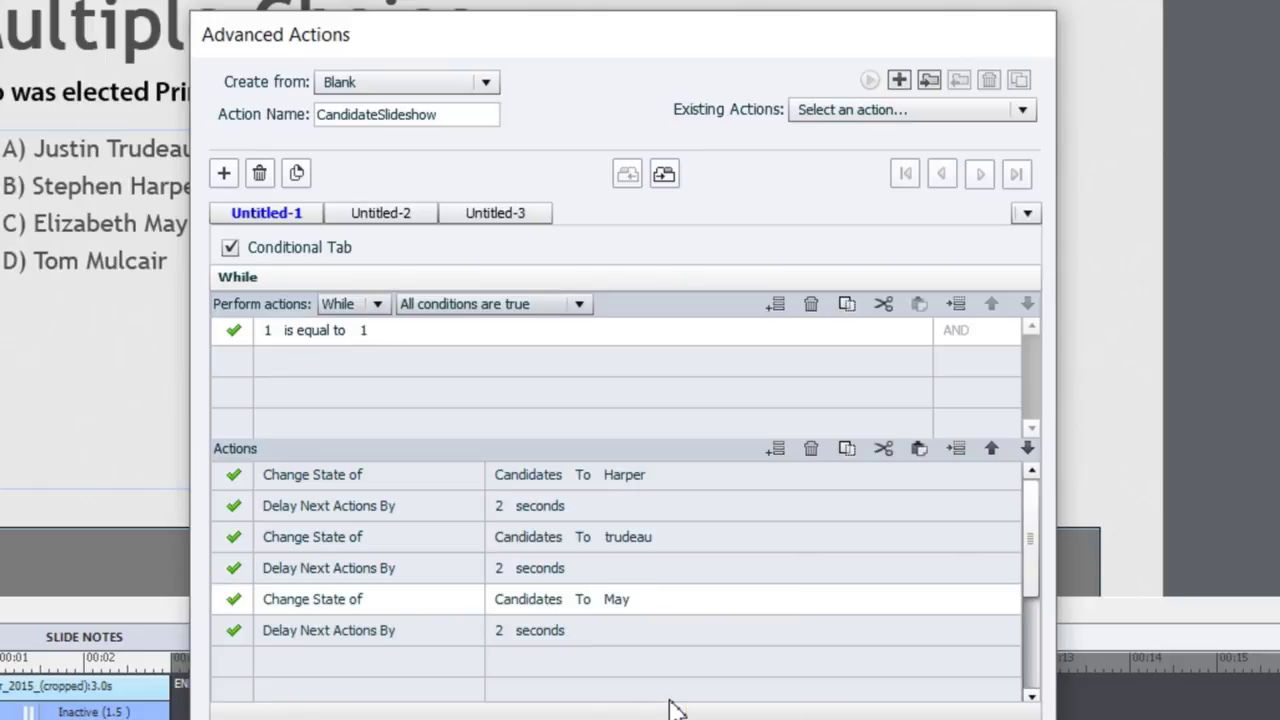
Paste the copied state change and 2-second delay after the May pair, setting the new Candidates state to Normal
{"action": "left_click", "coordinate": [414, 664]}
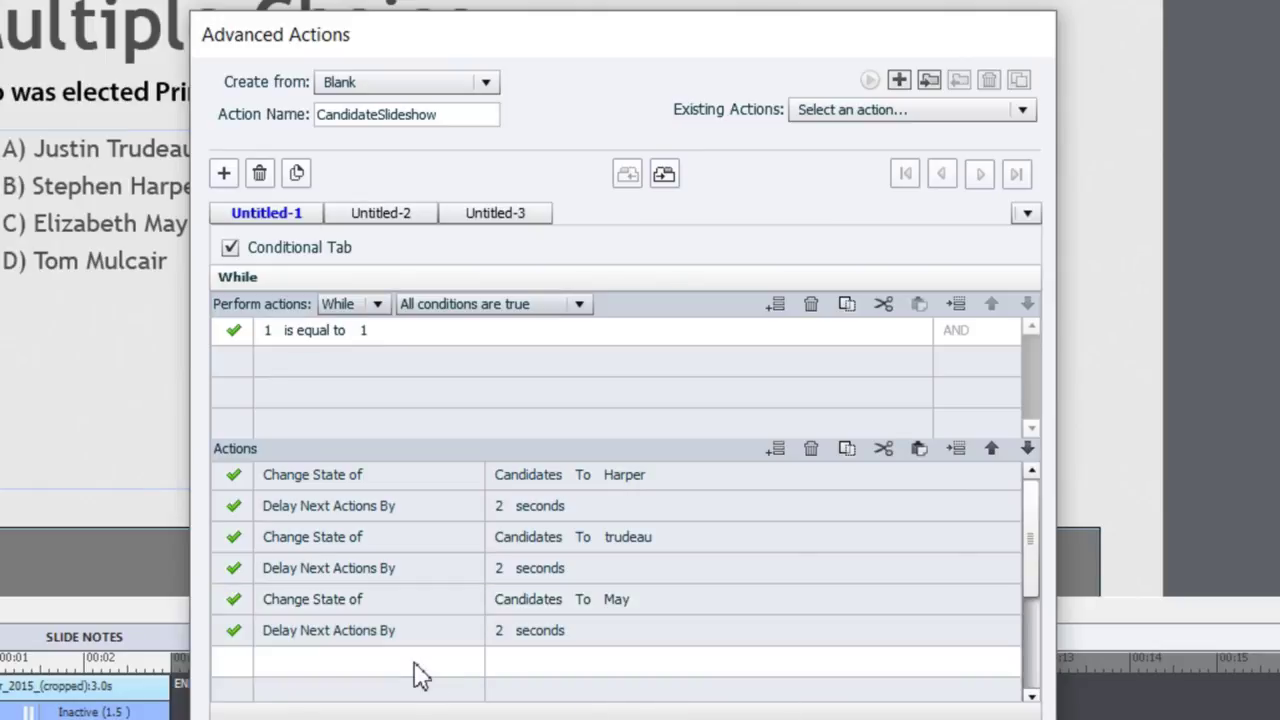
{"action": "left_click", "coordinate": [920, 449]}
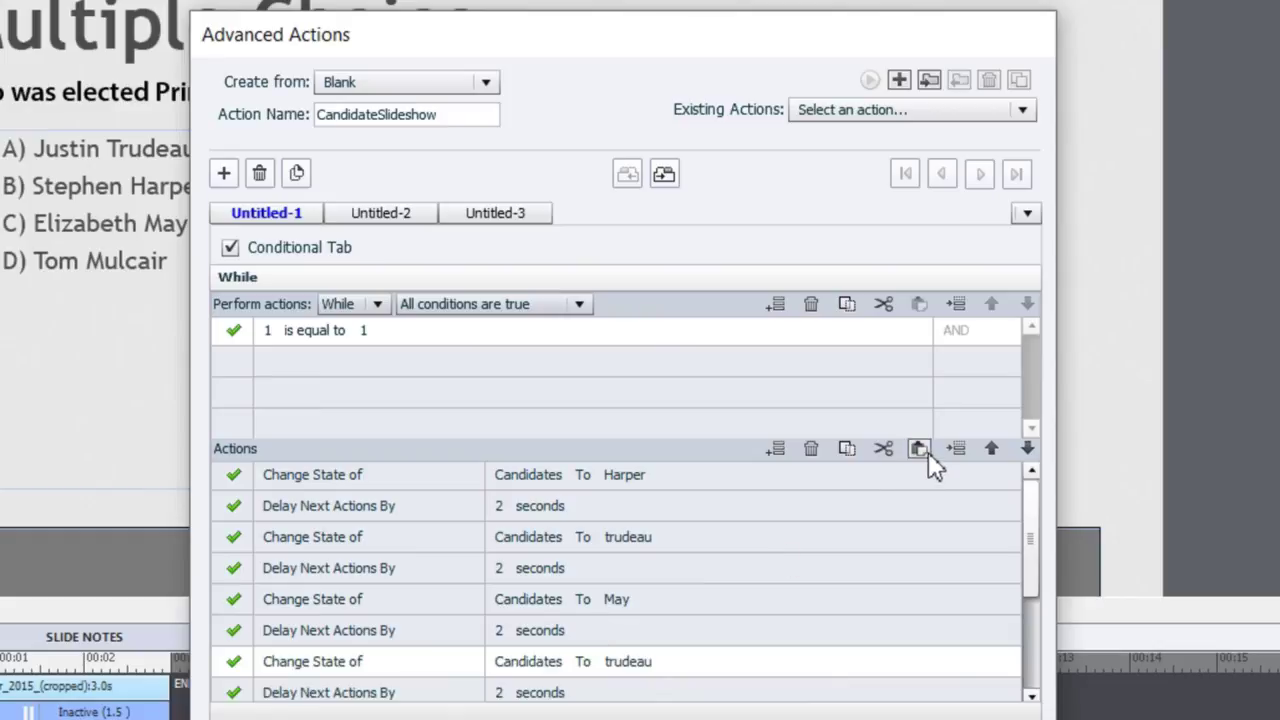
{"action": "left_click", "coordinate": [638, 664]}
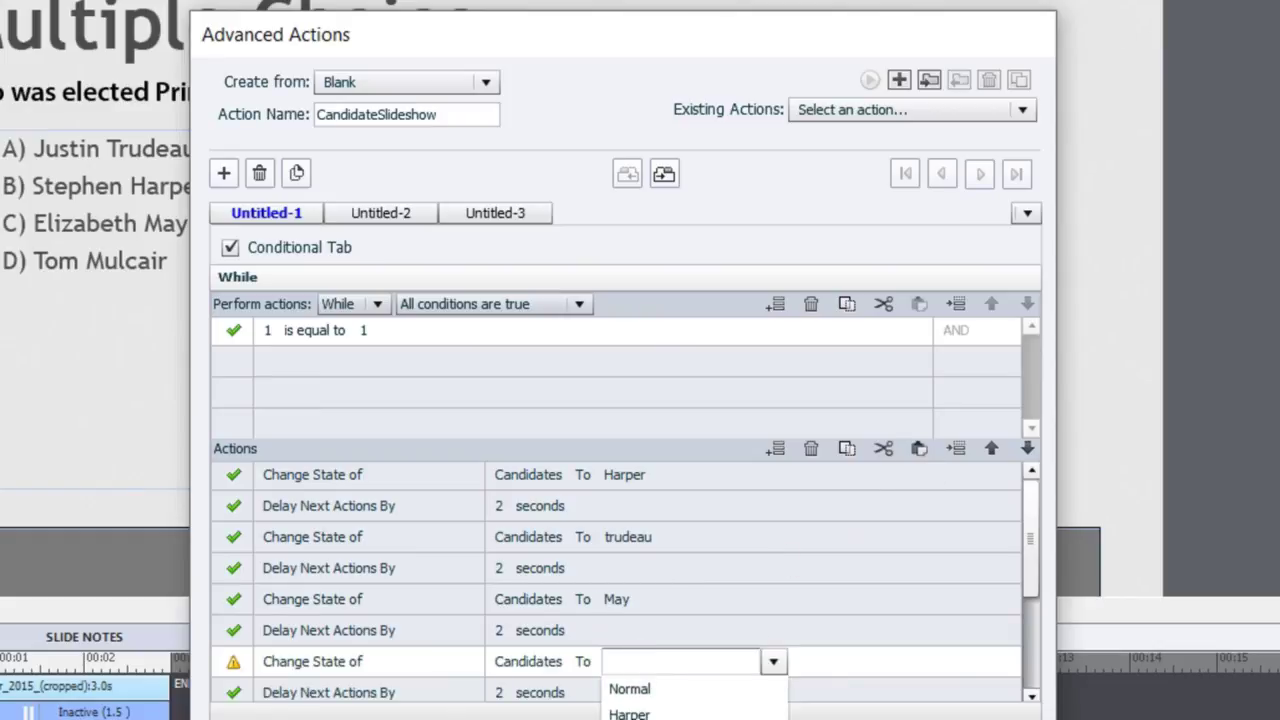
{"action": "left_click", "coordinate": [645, 690]}
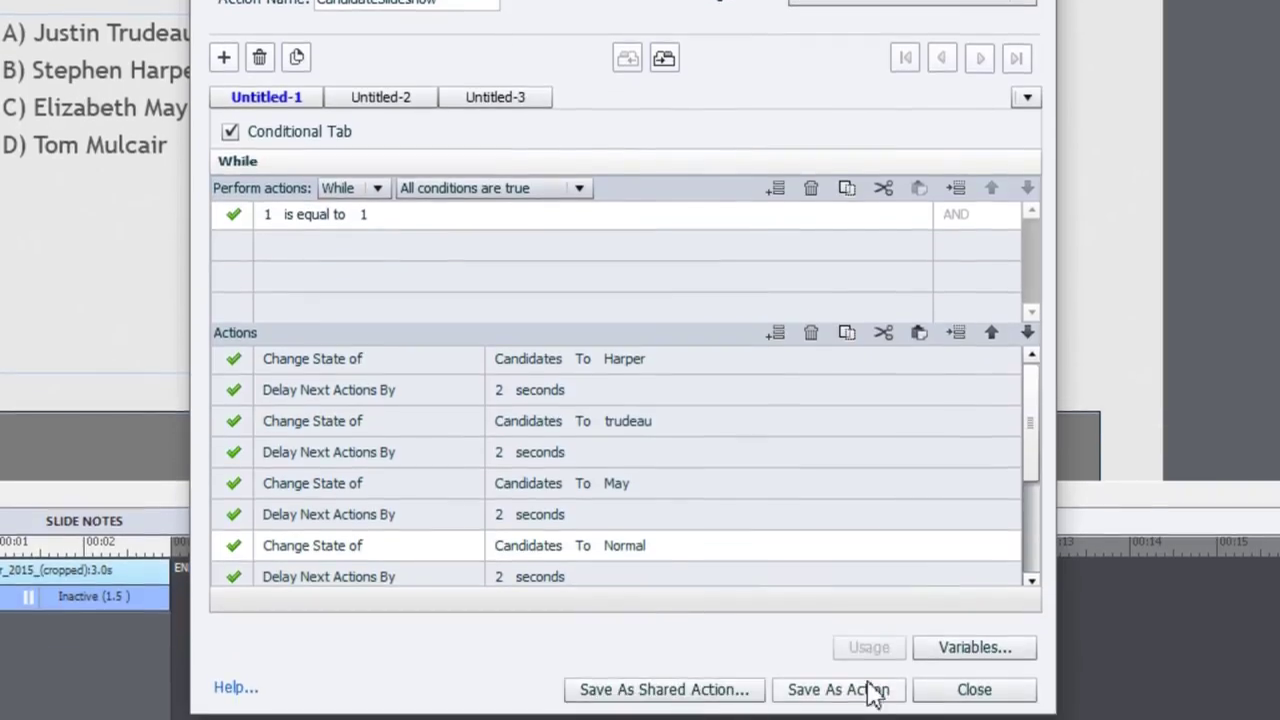
Save the CandidateSlideshow script as an advanced action and close the Advanced Actions dialog
{"action": "left_click", "coordinate": [858, 704]}
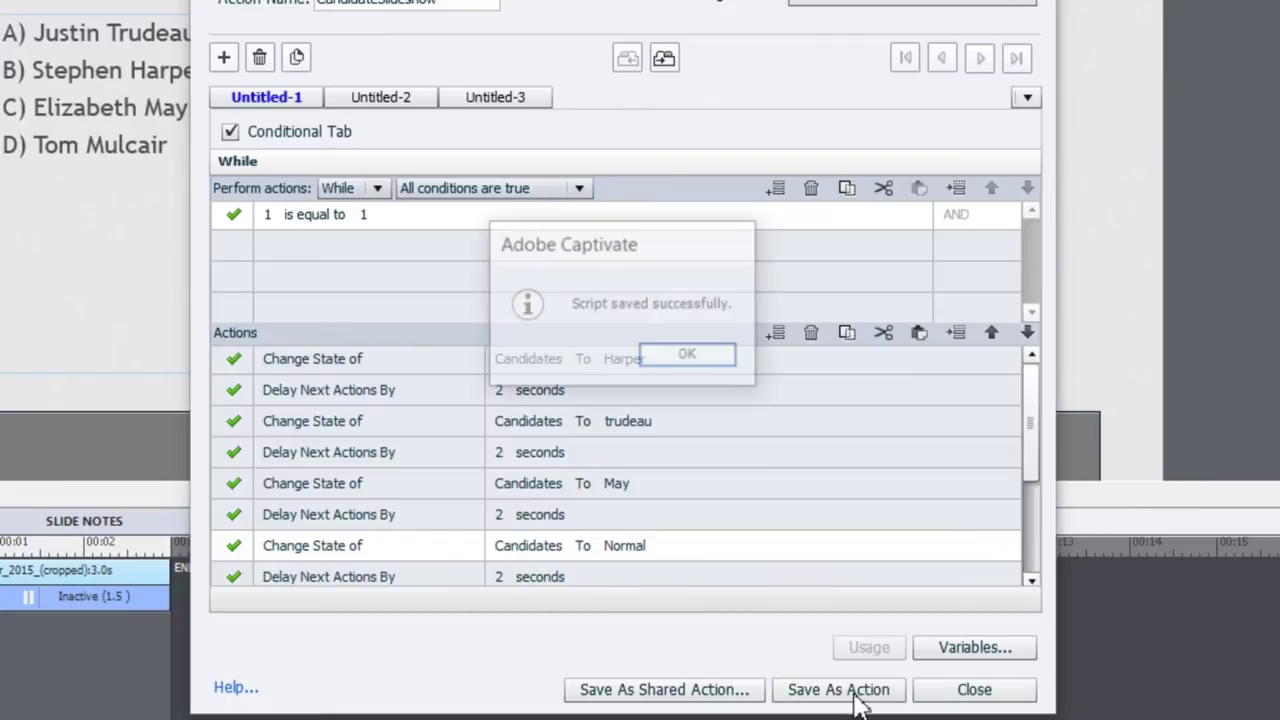
{"action": "left_click", "coordinate": [711, 366]}
{"action": "left_click", "coordinate": [974, 689]}
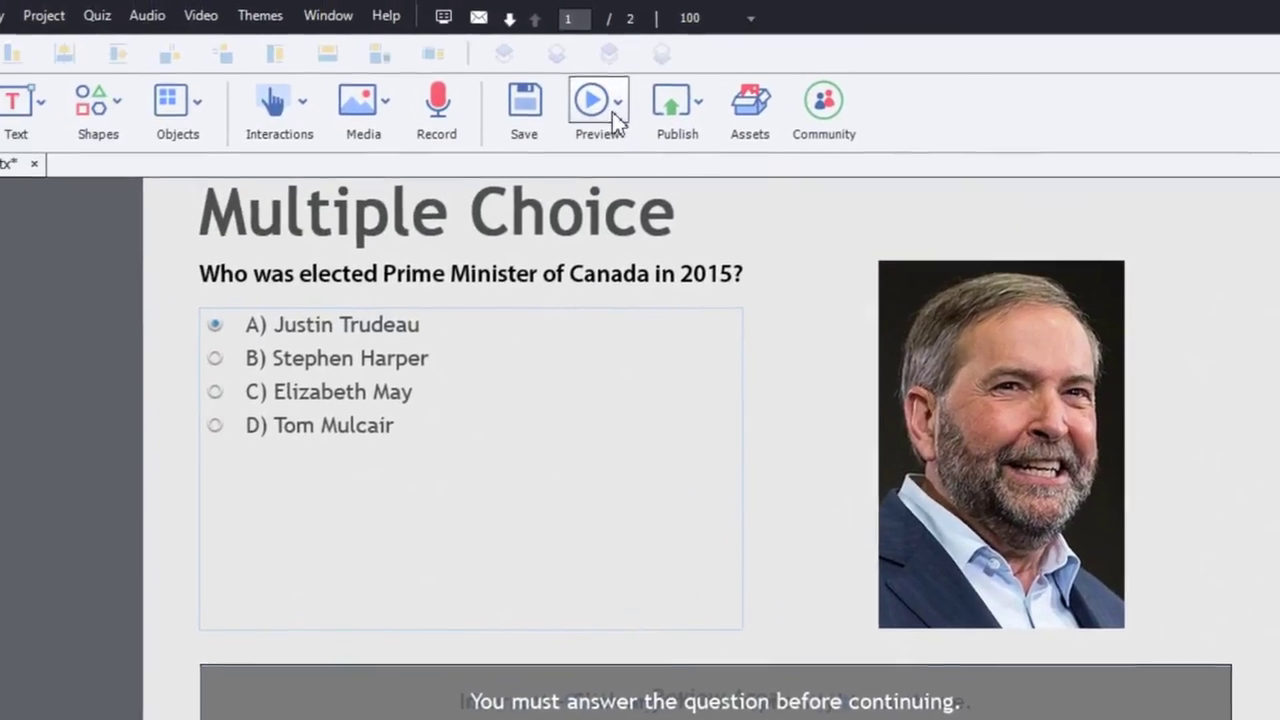
Test the quiz in an HTML5 browser preview by submitting answer A) Justin Trudeau and continuing to the results
{"action": "left_click", "coordinate": [615, 115]}
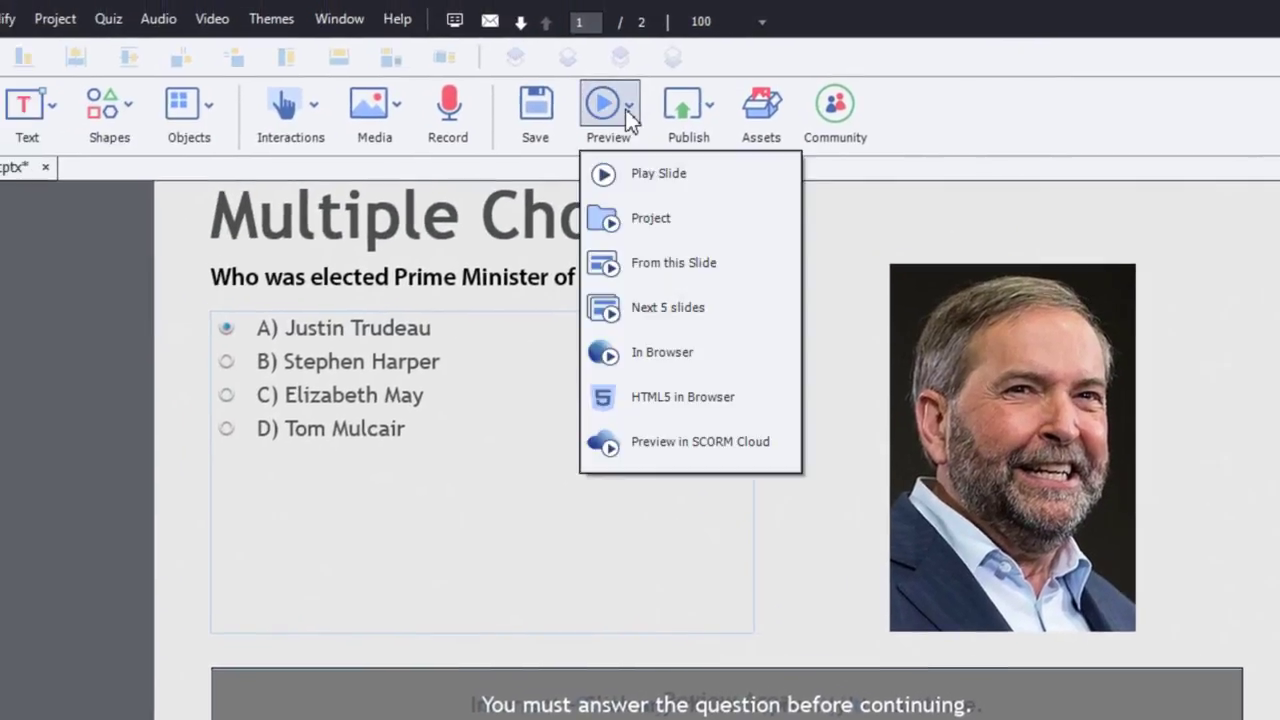
{"action": "left_click", "coordinate": [648, 397]}
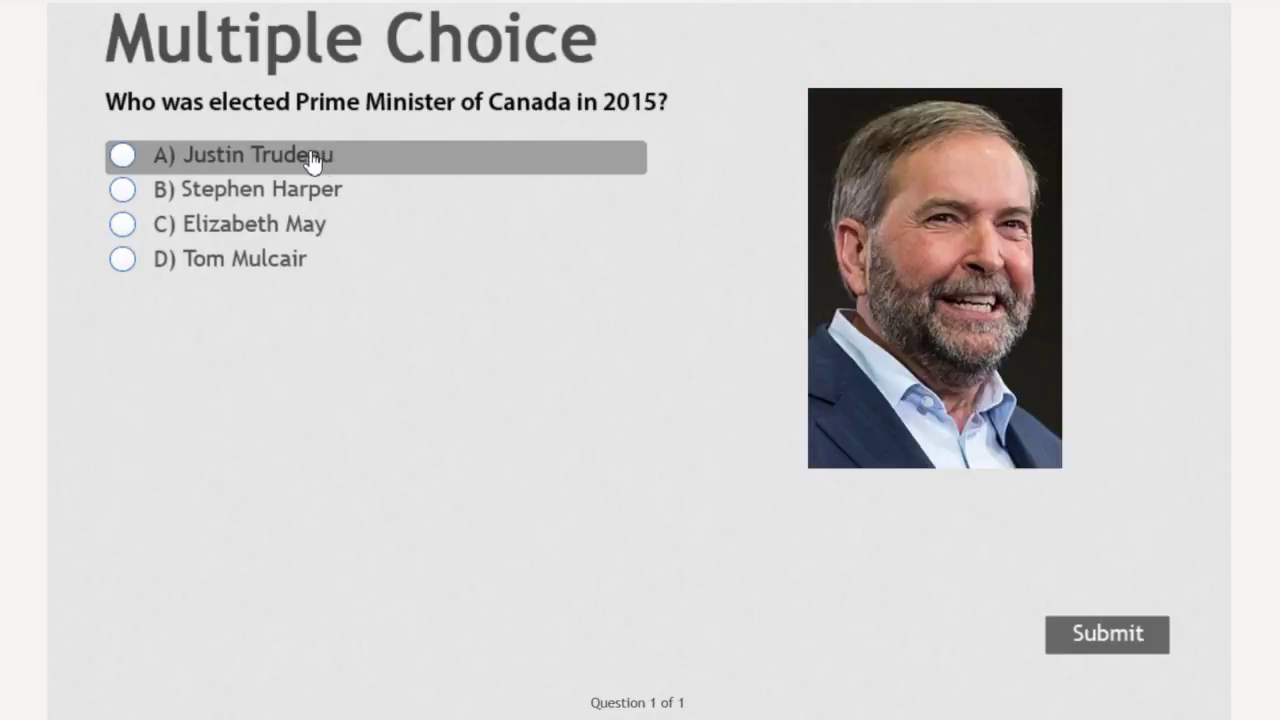
{"action": "left_click", "coordinate": [312, 162]}
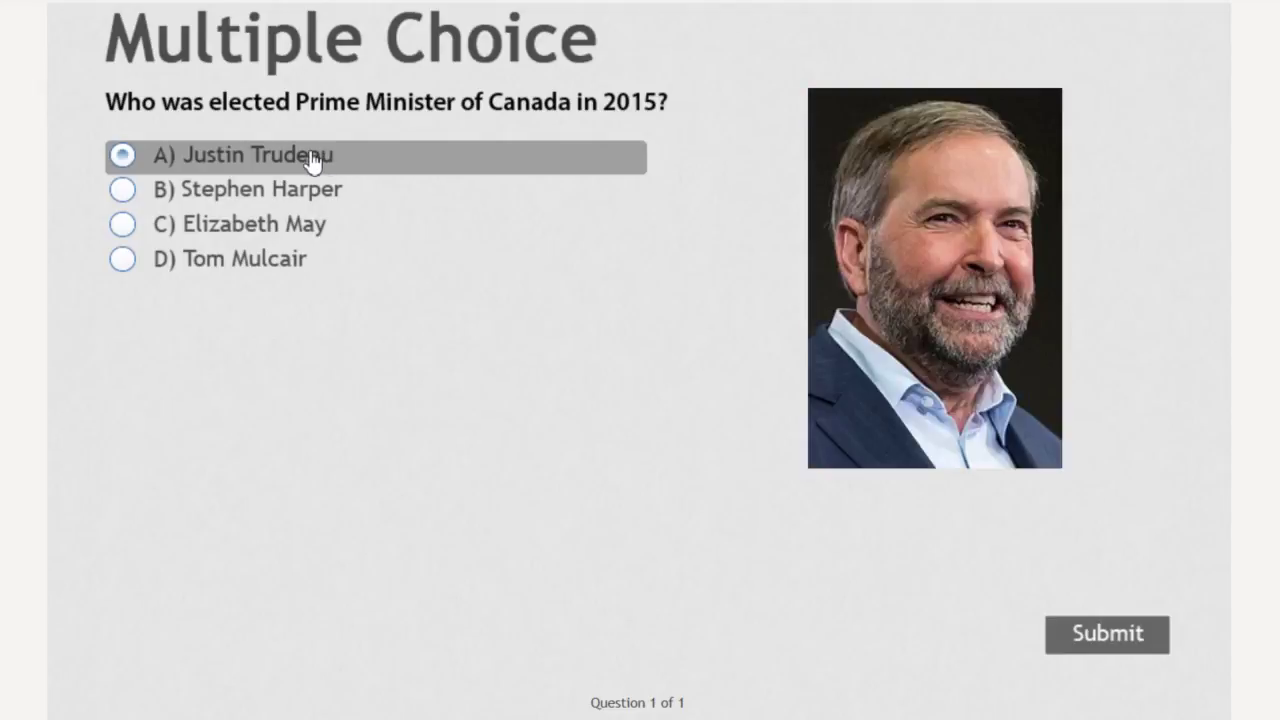
{"action": "left_click", "coordinate": [1134, 648]}
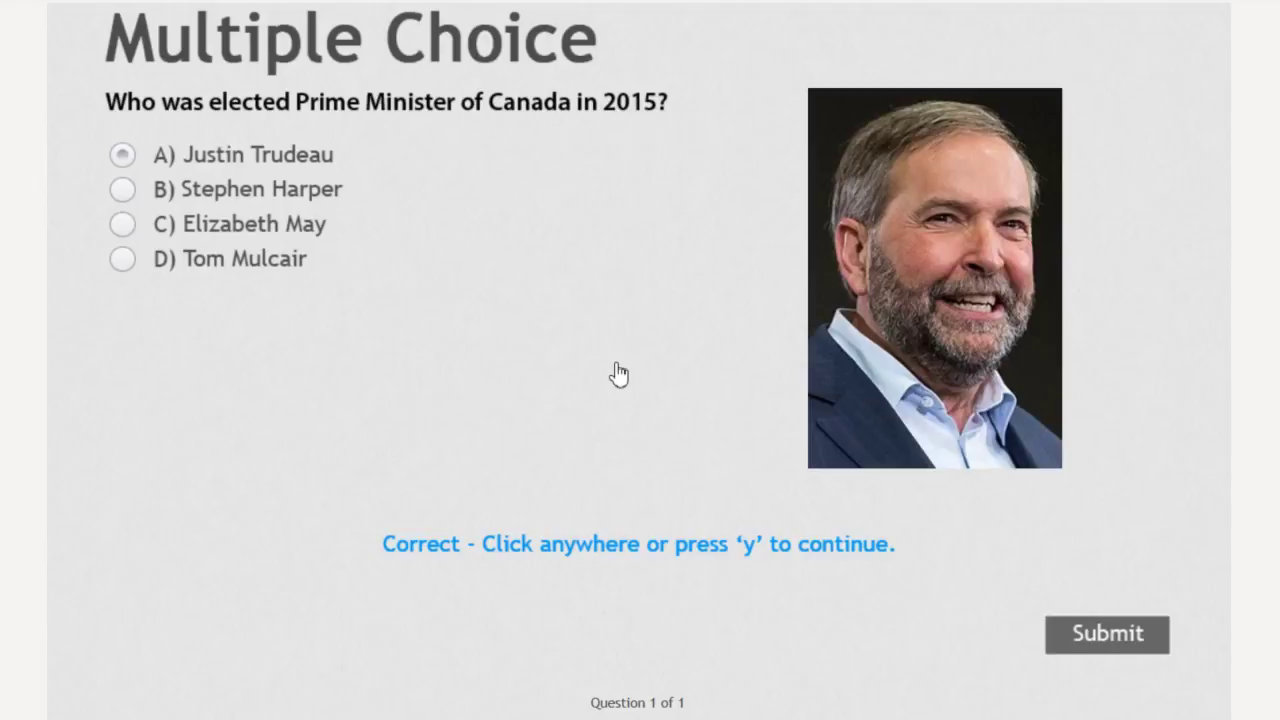
{"action": "left_click", "coordinate": [619, 374]}
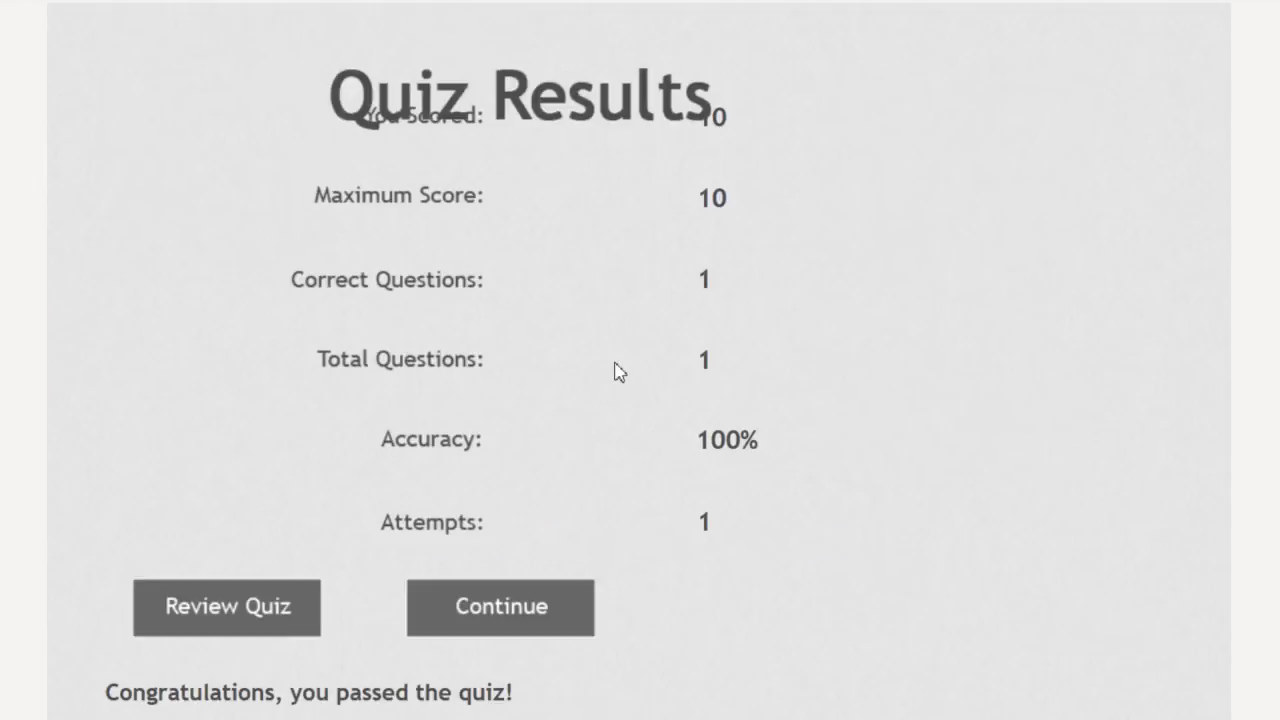